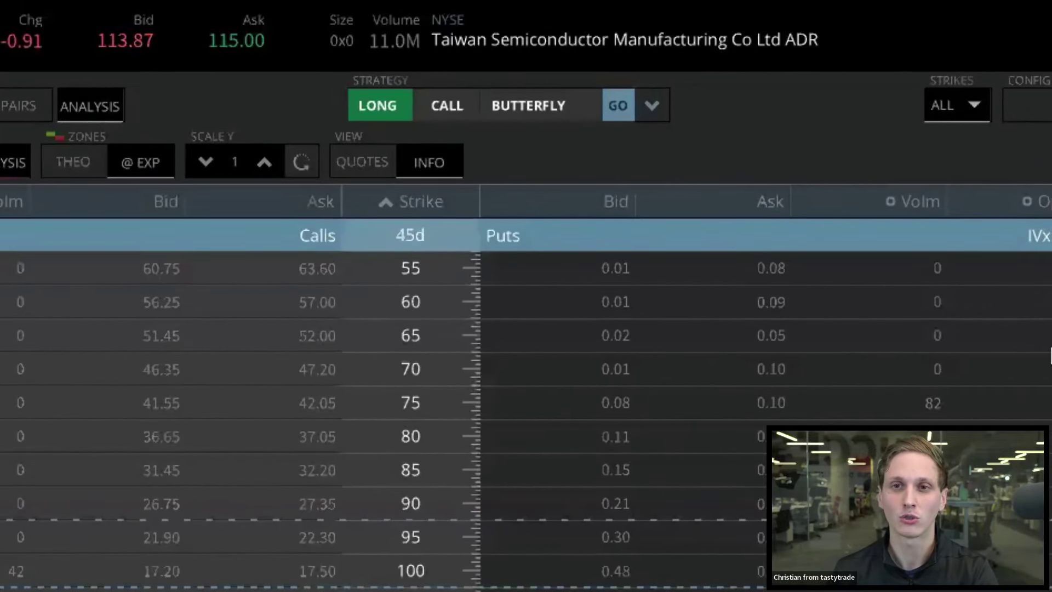
Try a call spread in the chain (short 120 moved to 115, long 125), then clear all legs
mouse_move(329, 58)
left_mouse_down()
mouse_move(486, 117)
mouse_move(730, 150)
mouse_move(723, 134)
mouse_move(687, 140)
left_mouse_up()
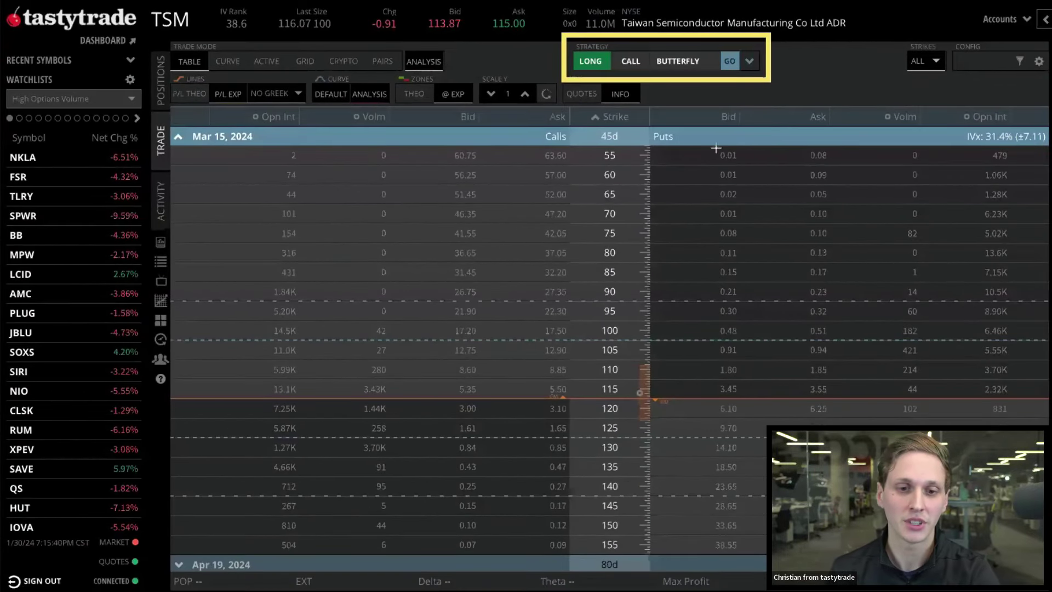
left_click(469, 409)
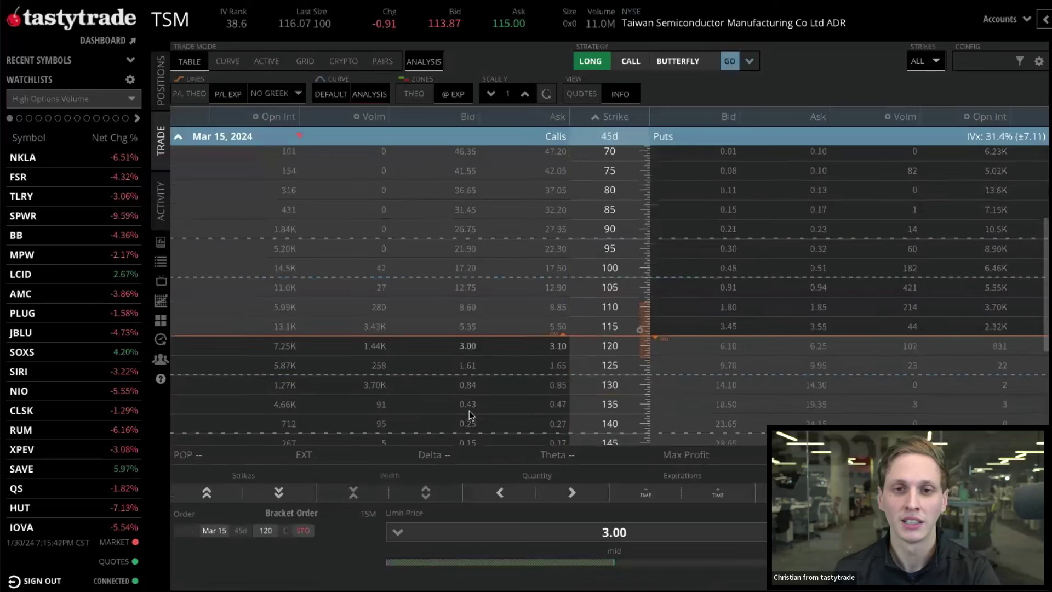
left_click(556, 364)
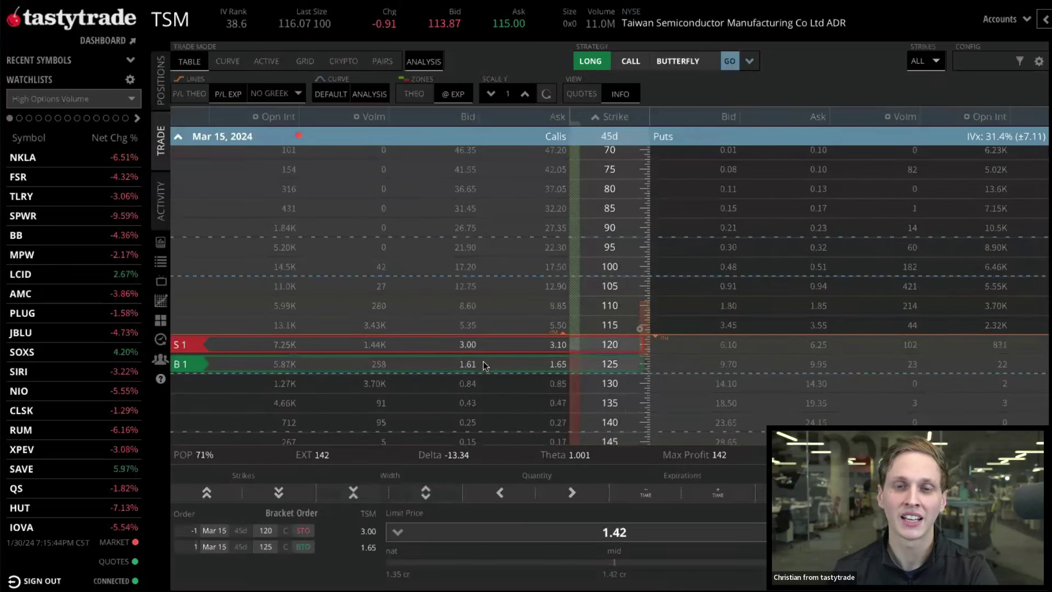
left_click_drag(483, 360, 486, 383)
scroll(493, 307, "down", 2)
left_click_drag(490, 271, 487, 248)
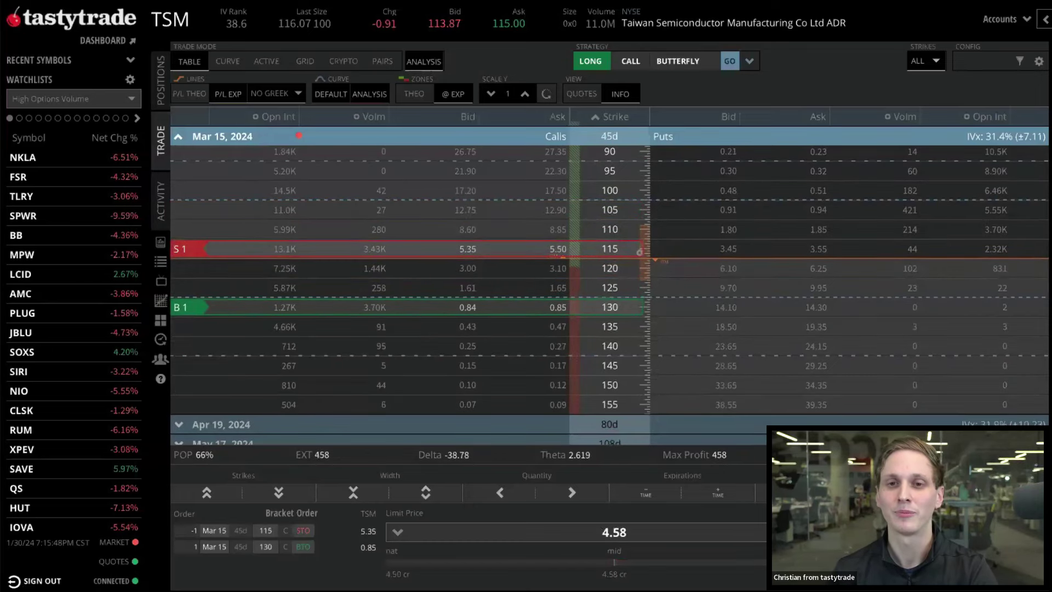
key("Escape")
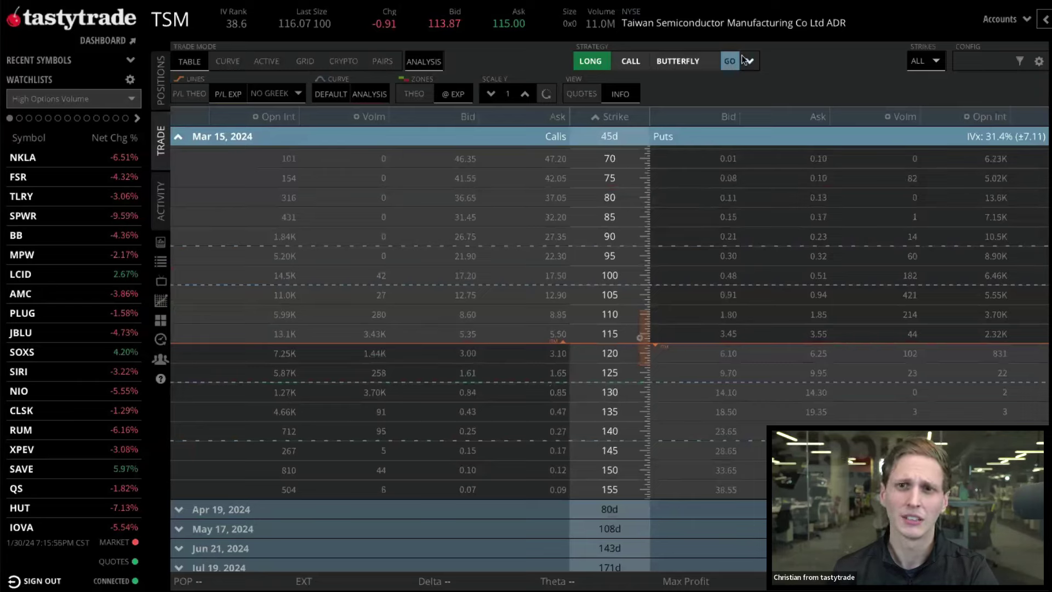
Scroll back up the chain and bring up the strategy preset list
scroll(677, 224, "up", 1)
scroll(677, 225, "up", 1)
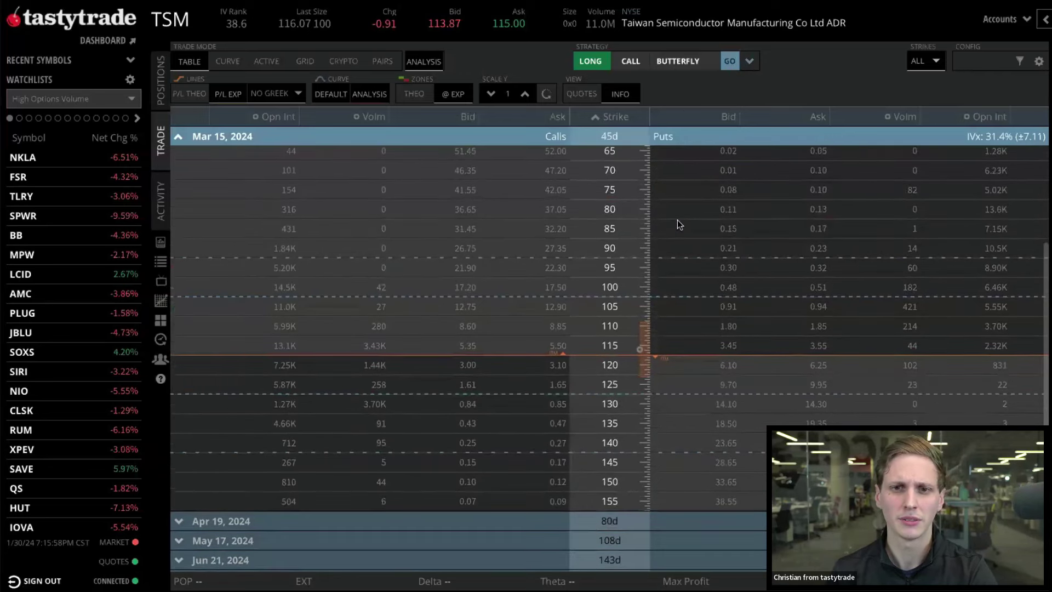
scroll(673, 210, "up", 2)
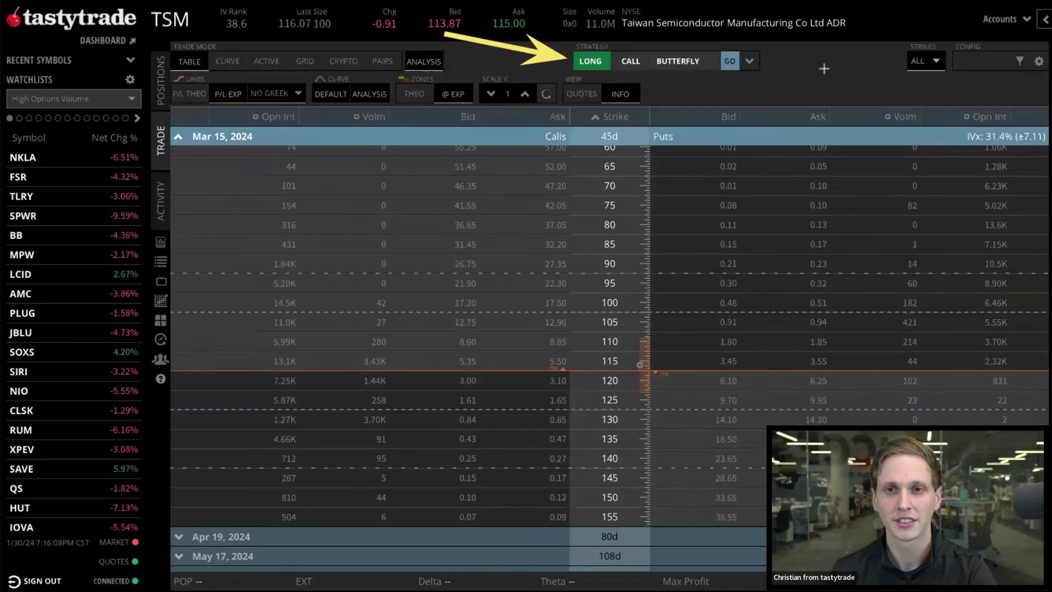
left_click(749, 61)
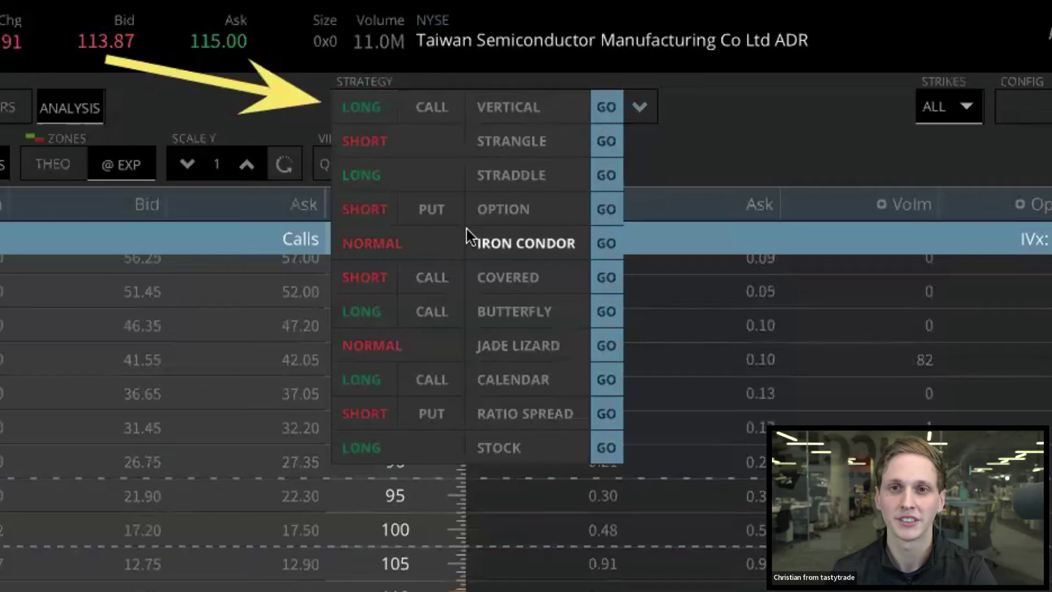
Load the Long Call Butterfly preset: buy 110, sell two 115, buy 120 Mar 15 calls
left_click(606, 311)
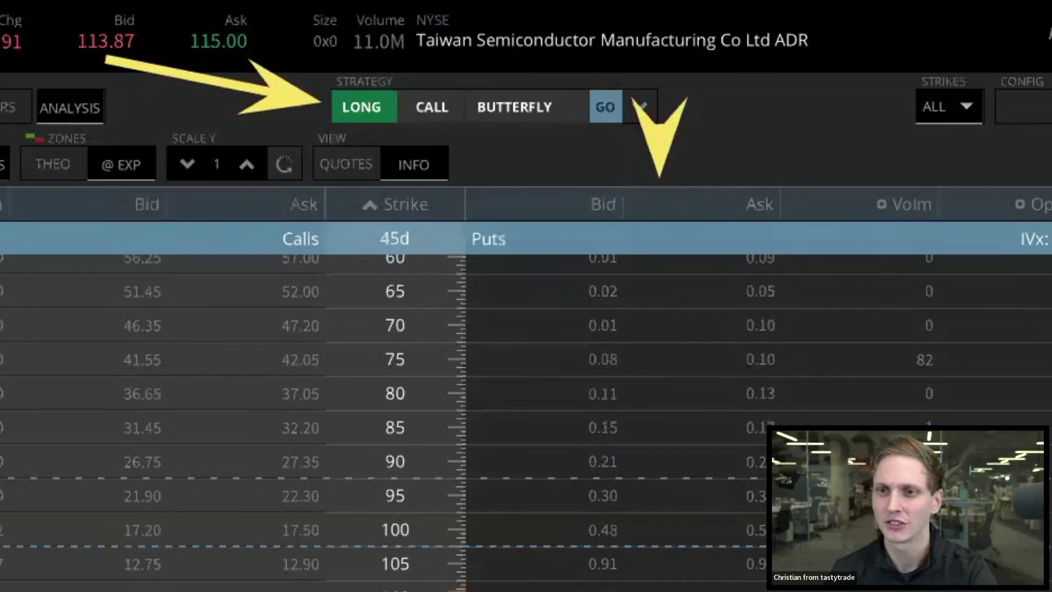
left_click(640, 108)
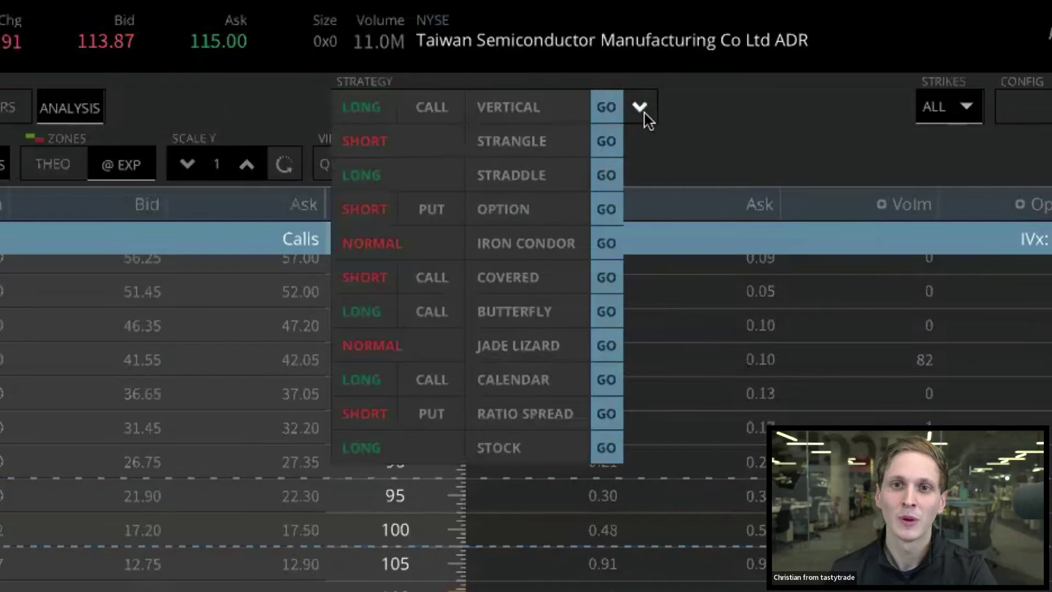
left_click(428, 317)
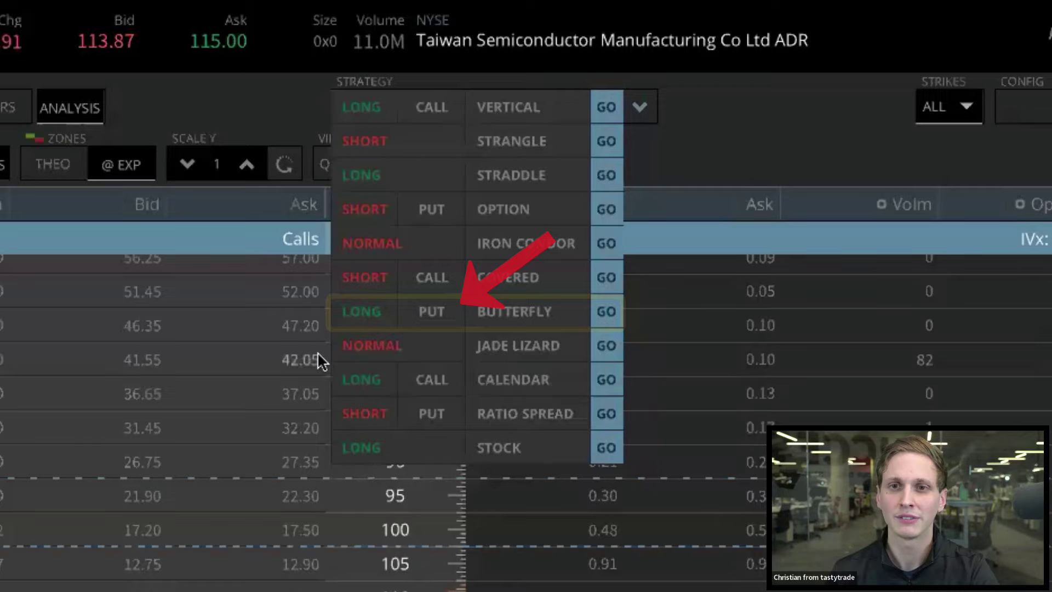
left_click(442, 318)
left_click(378, 314)
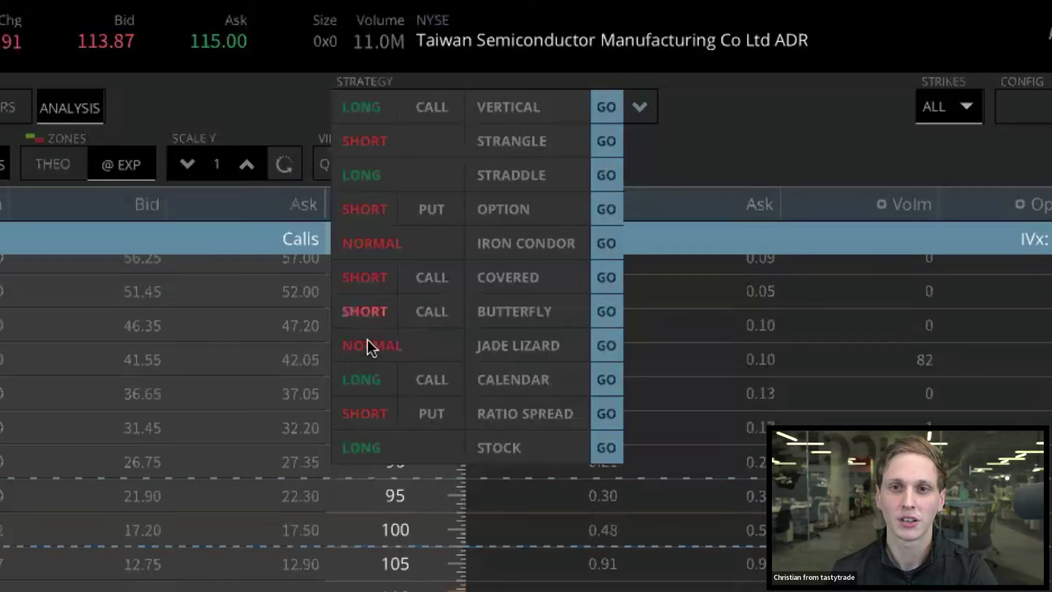
left_click(363, 316)
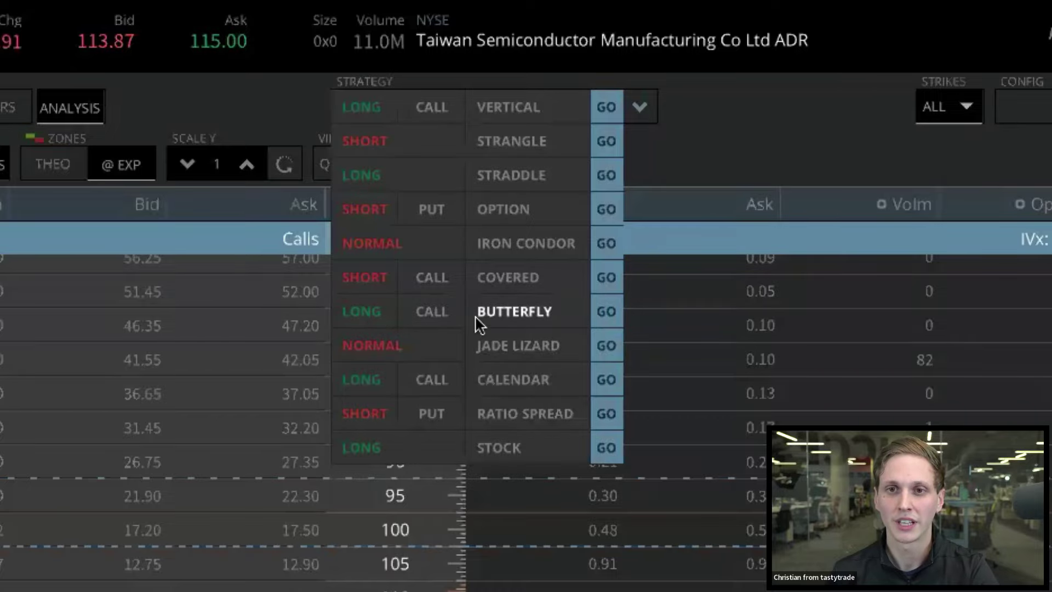
left_click(633, 281)
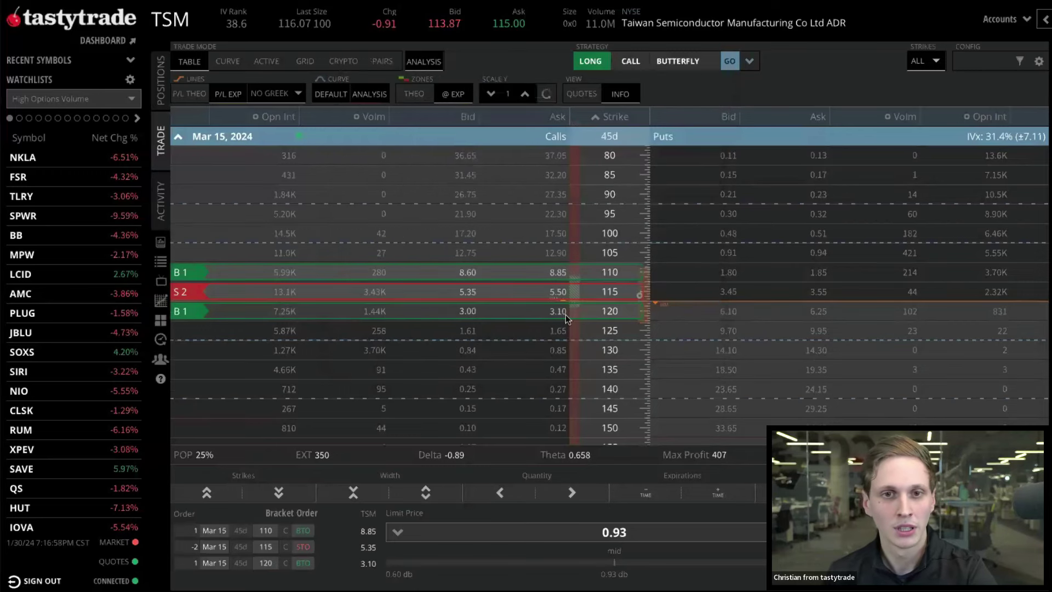
scroll(534, 298, "down", 1)
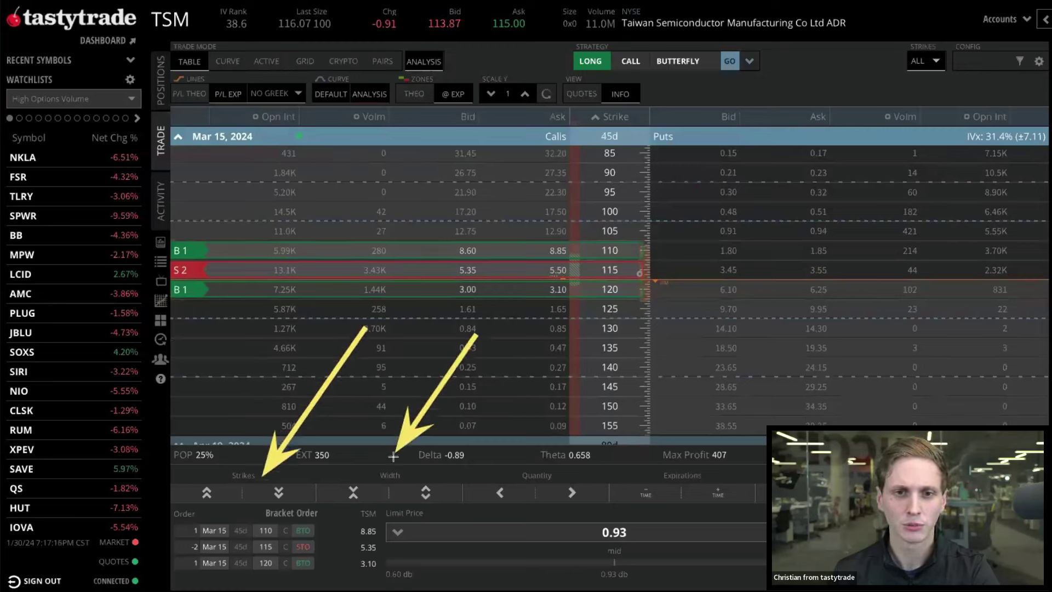
Shift the butterfly down two strikes, then up until it sits at 120/125/130
left_click(208, 493)
left_click(208, 494)
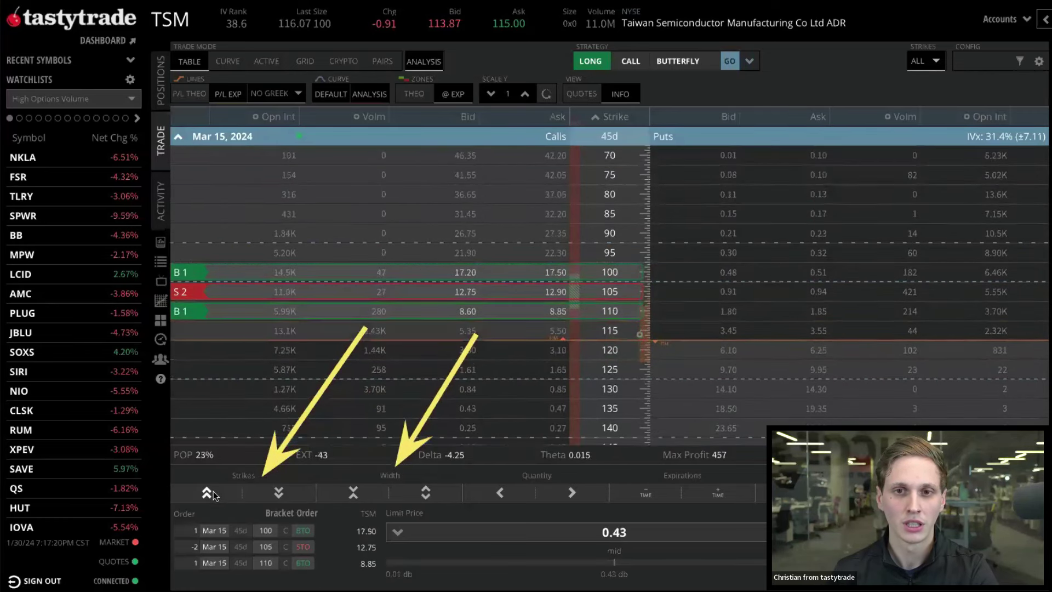
left_click(278, 493)
left_click(277, 492)
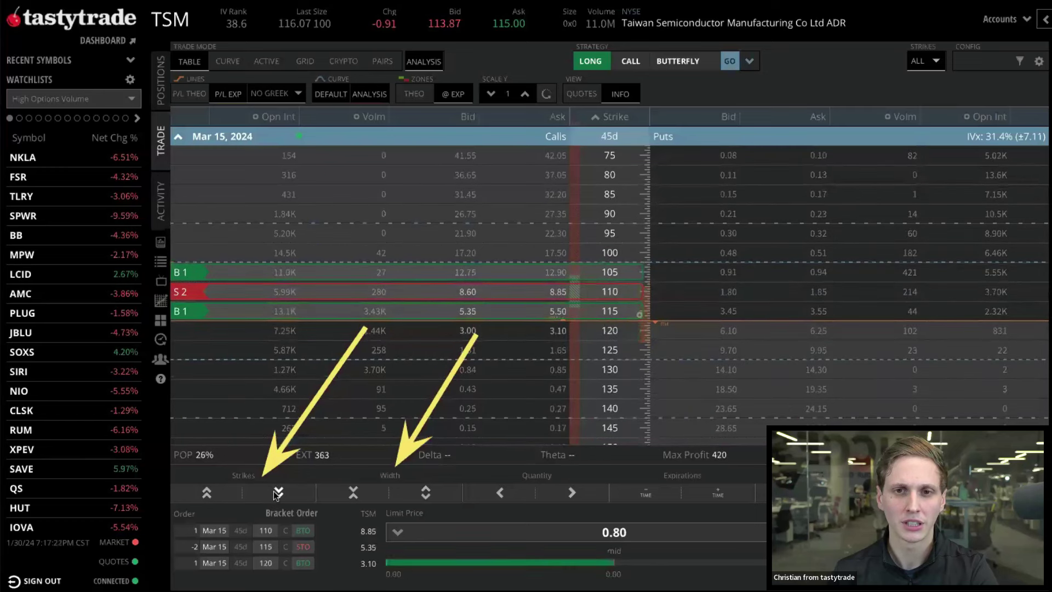
left_click(277, 493)
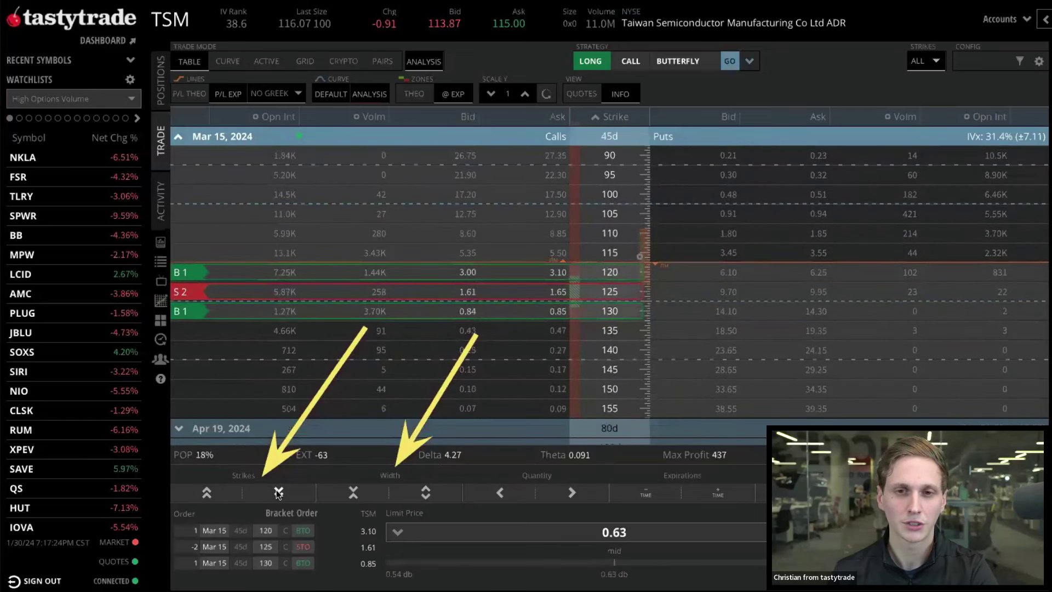
Widen the wings to 115/125/135 and 110/125/140, then narrow back to 120/125/130
left_click(411, 488)
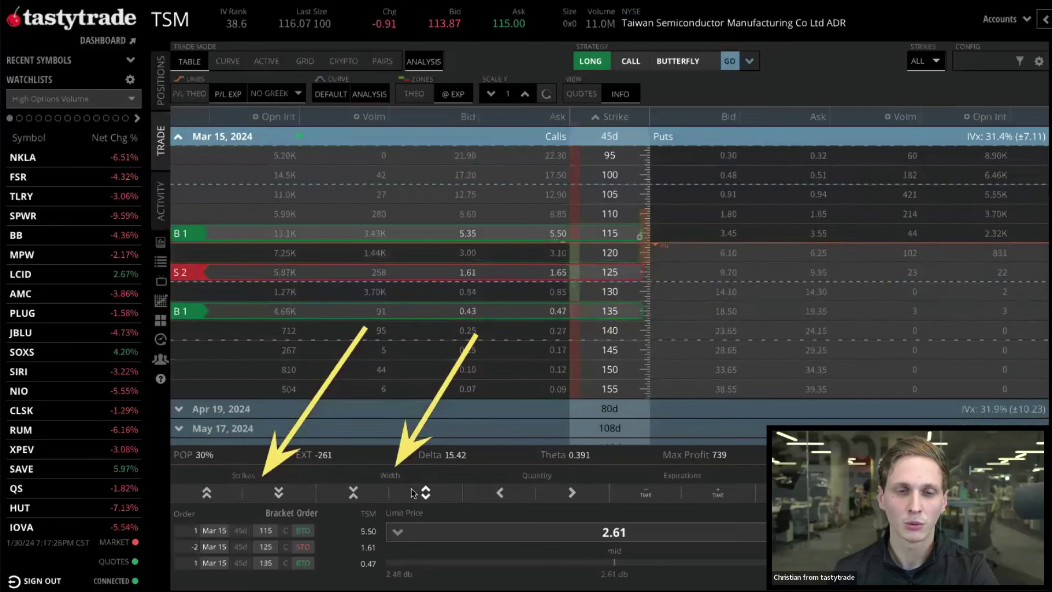
left_click(363, 489)
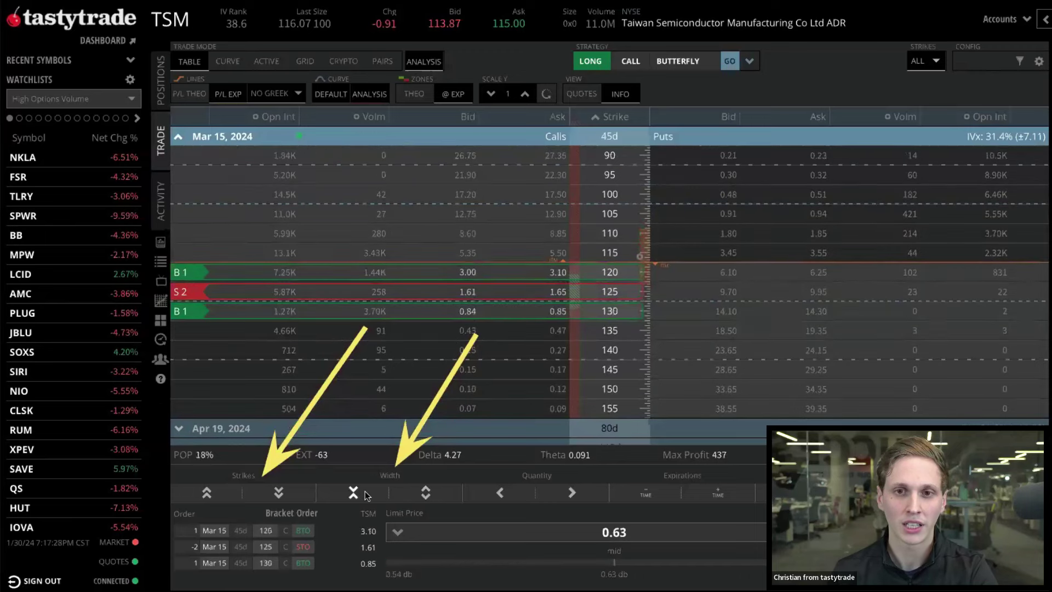
left_click(411, 493)
left_click(407, 493)
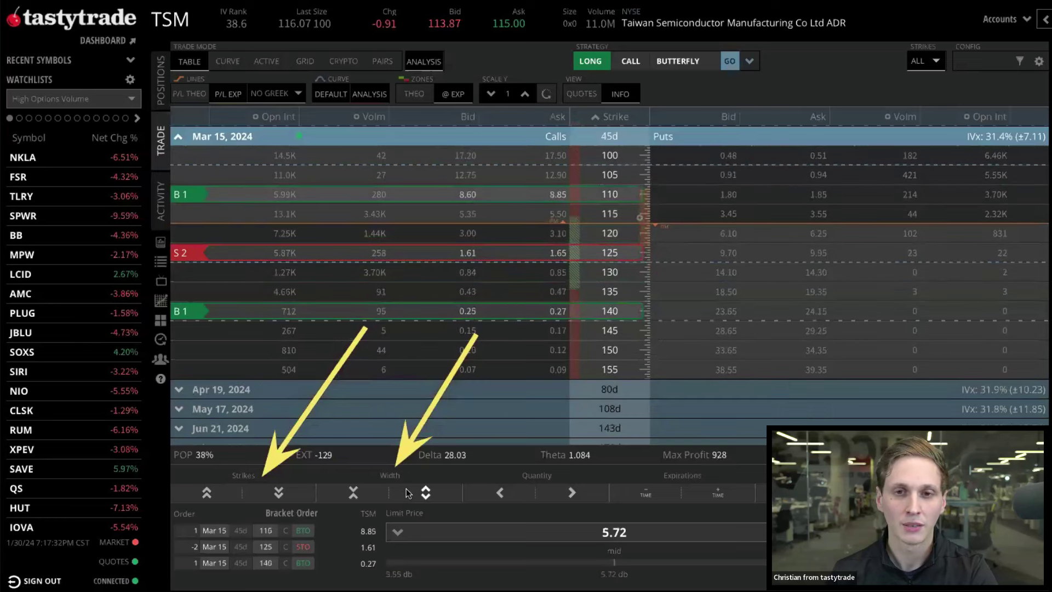
left_click(356, 485)
left_click(356, 486)
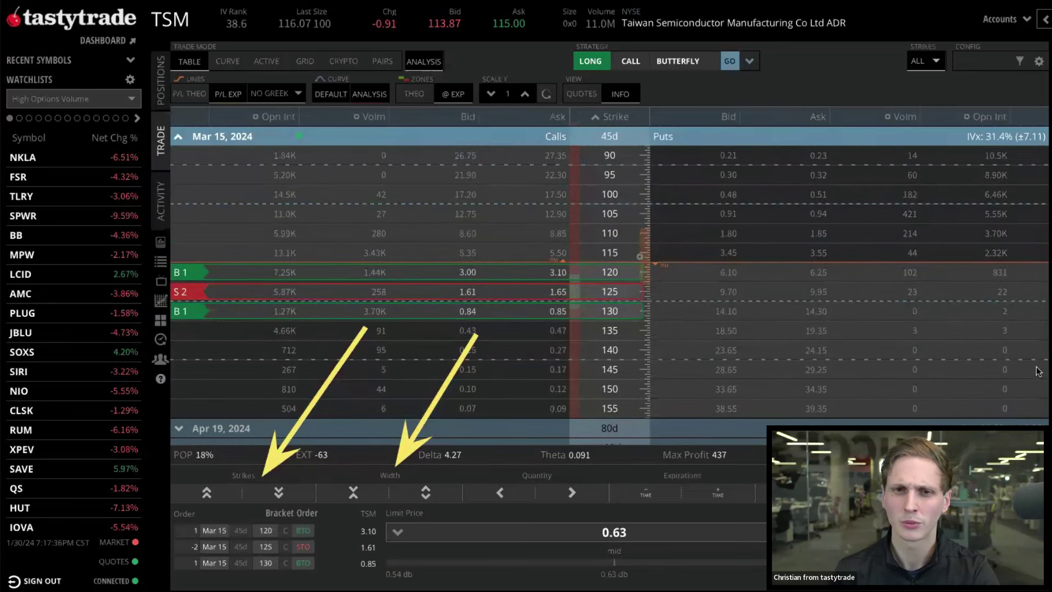
Move the upper long call to 140 and the short calls back to 125, for a 0.05 limit
left_click_drag(499, 314, 497, 352)
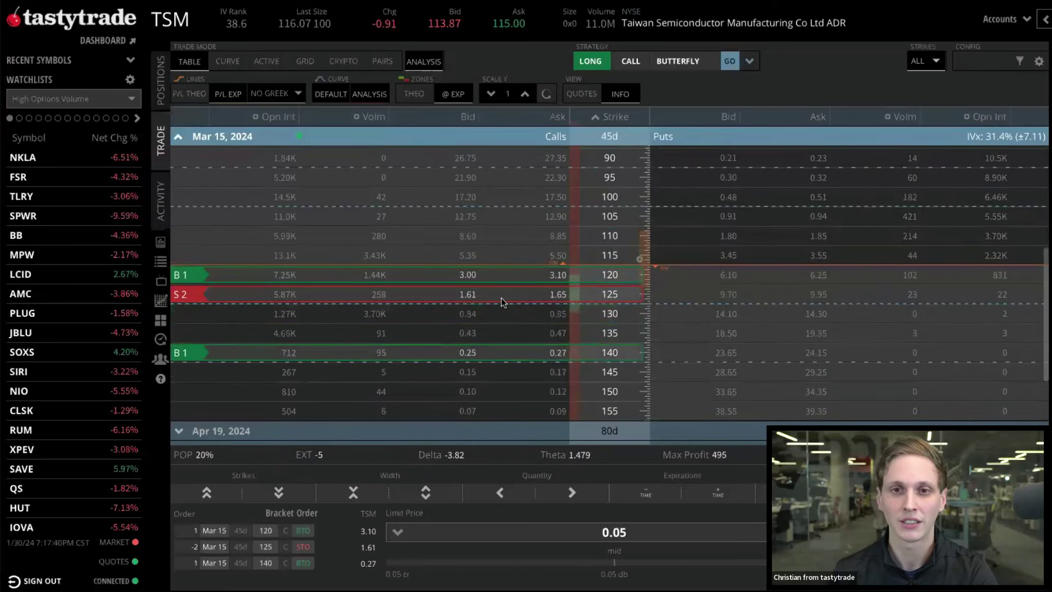
mouse_move(501, 301)
left_mouse_down()
mouse_move(501, 334)
mouse_move(504, 301)
mouse_move(502, 316)
left_mouse_up()
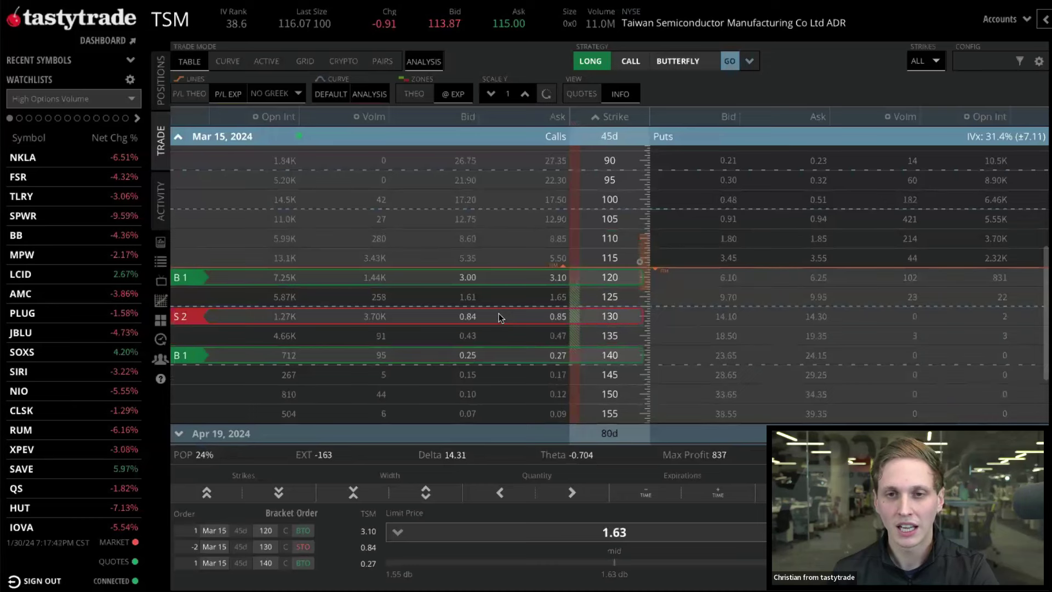
scroll(500, 307, "down", 1)
scroll(502, 313, "up", 1)
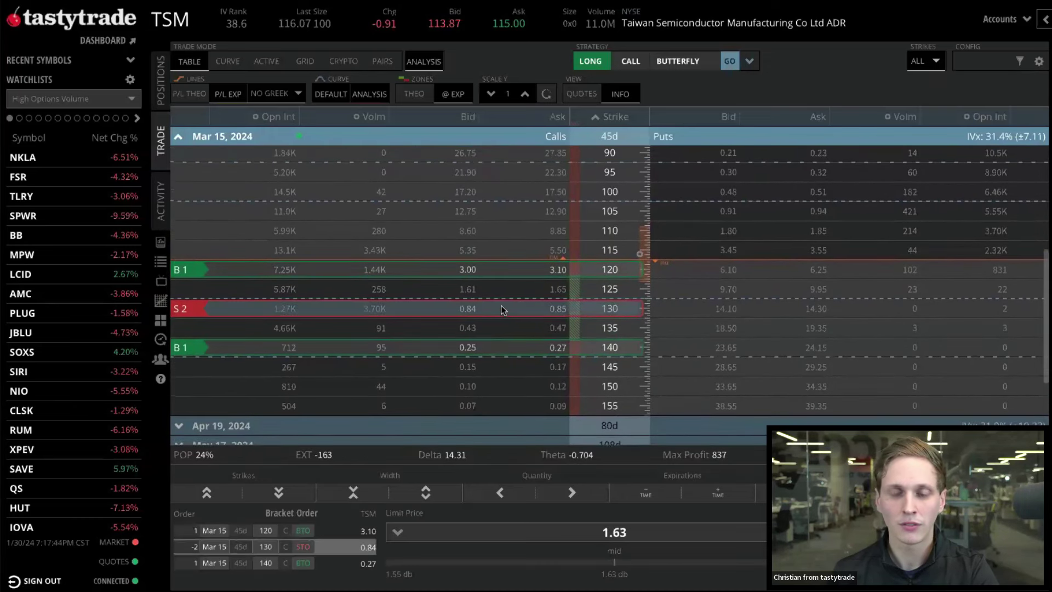
scroll(503, 310, "down", 1)
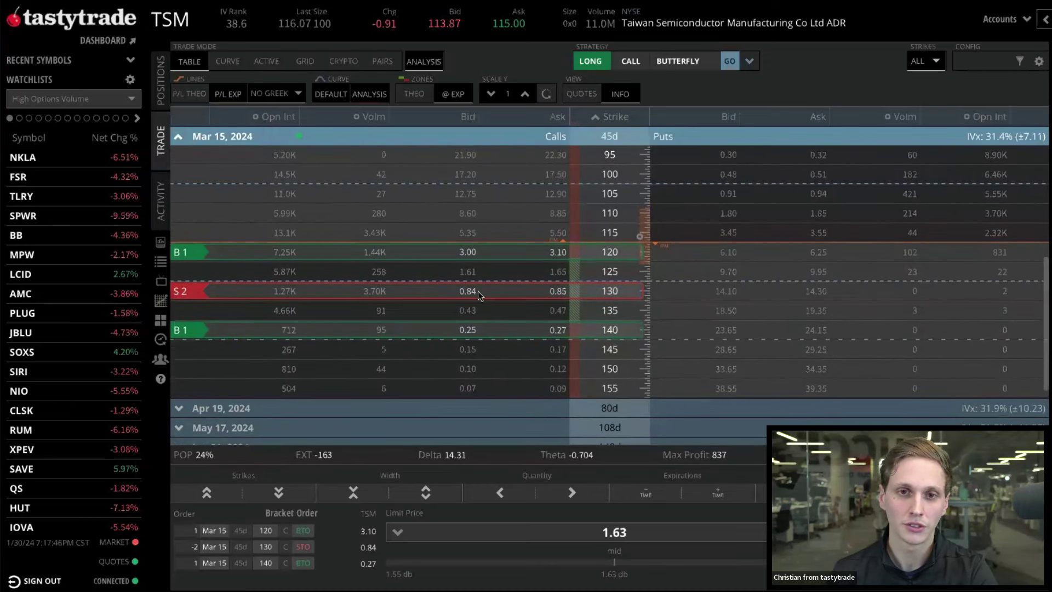
left_click_drag(478, 291, 474, 263)
scroll(482, 320, "down", 1)
scroll(484, 311, "up", 1)
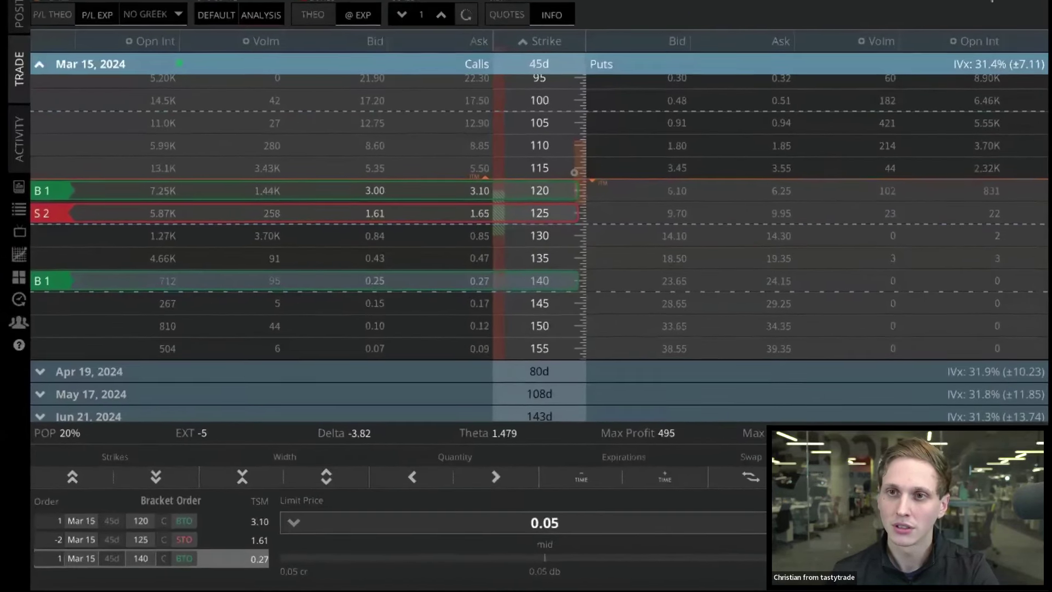
left_click_drag(950, 121, 1034, 151)
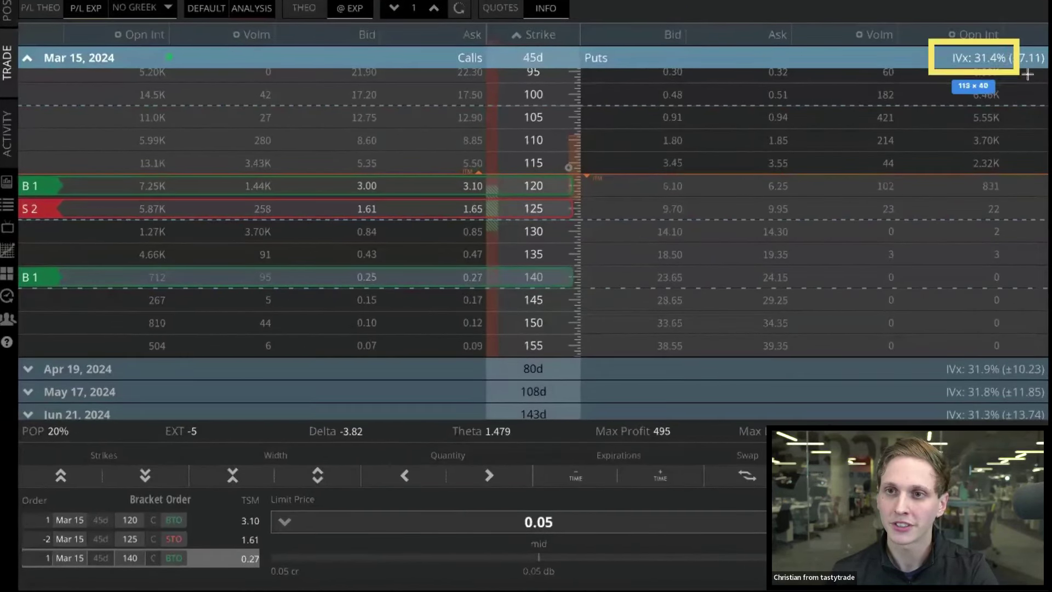
Move the lower long call from 120 to 110, giving a 110/125/140 butterfly at 5.72
left_click_drag(1028, 75, 1048, 75)
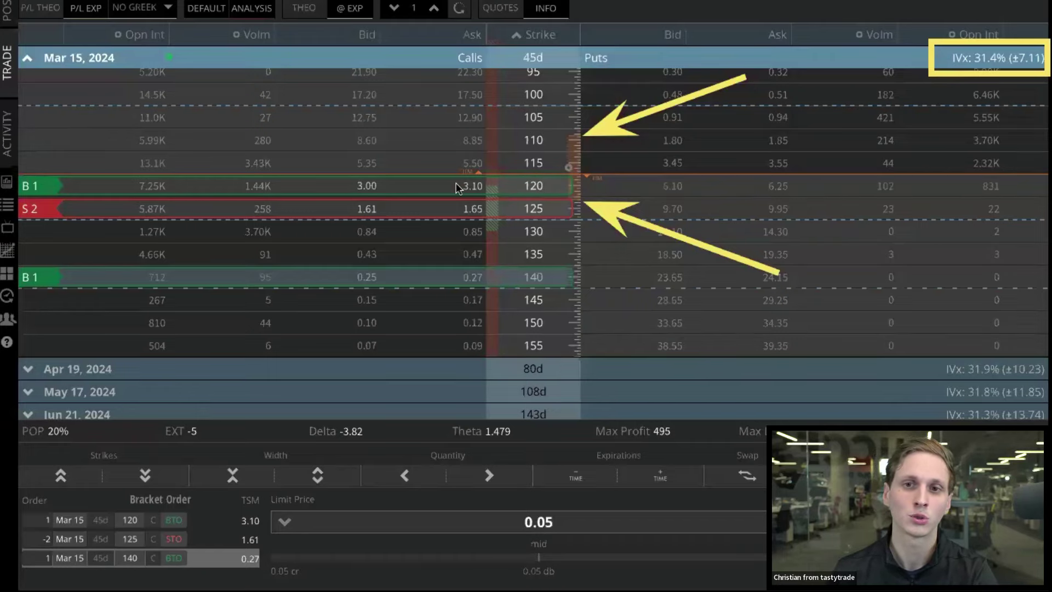
left_click_drag(450, 188, 458, 129)
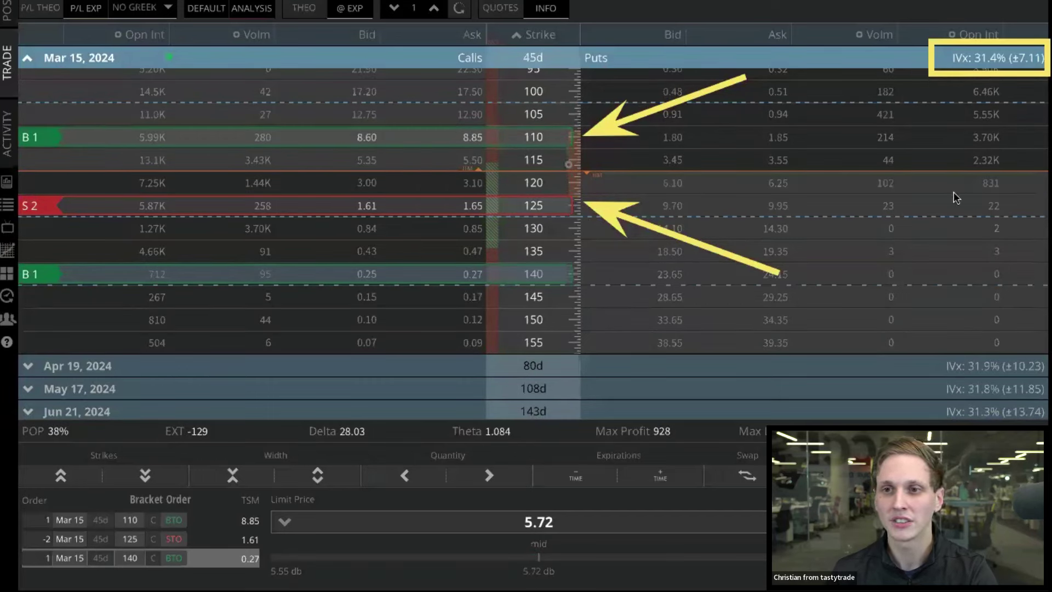
left_click_drag(286, 80, 478, 102)
left_click_drag(353, 239, 485, 224)
left_click_drag(366, 343, 480, 305)
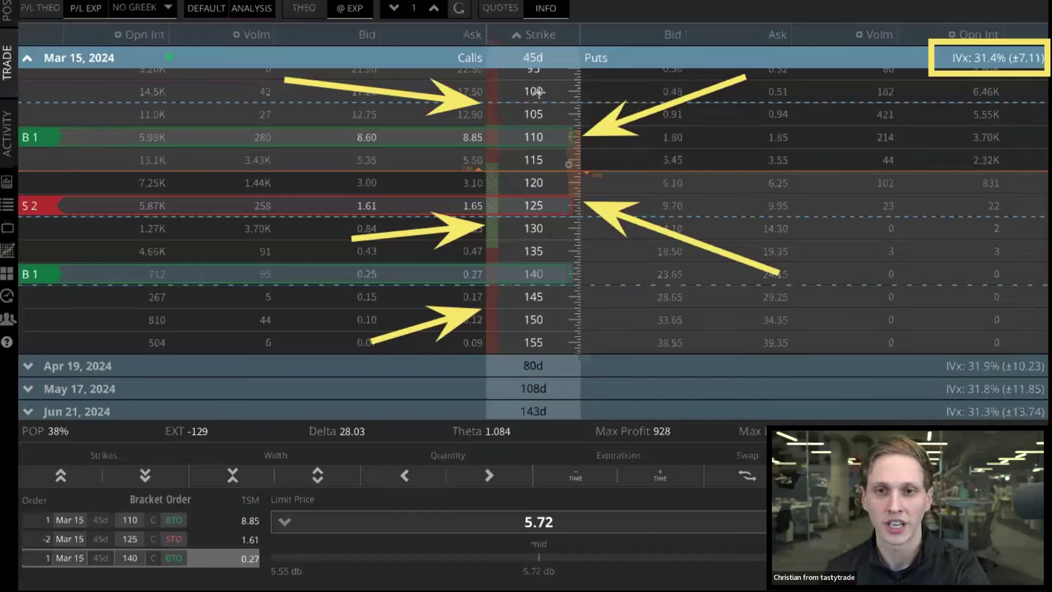
Undo, then drag the legs around until the butterfly sits on 105/115/125 calls at 3.61
key("ctrl+z")
key("ctrl+z")
key("ctrl+z")
key("ctrl+z")
key("ctrl+z")
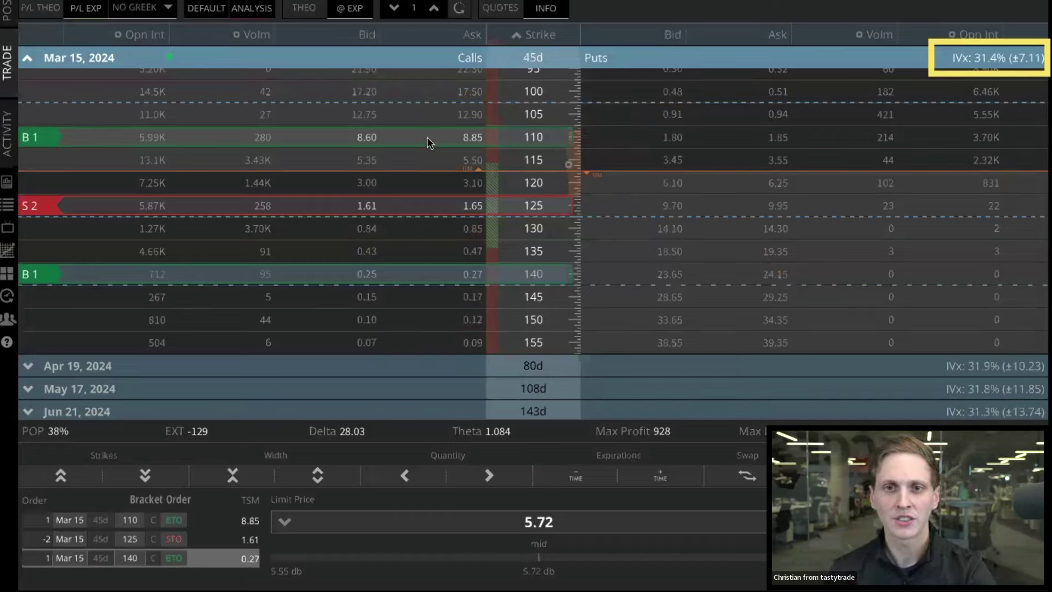
left_click_drag(404, 133, 410, 86)
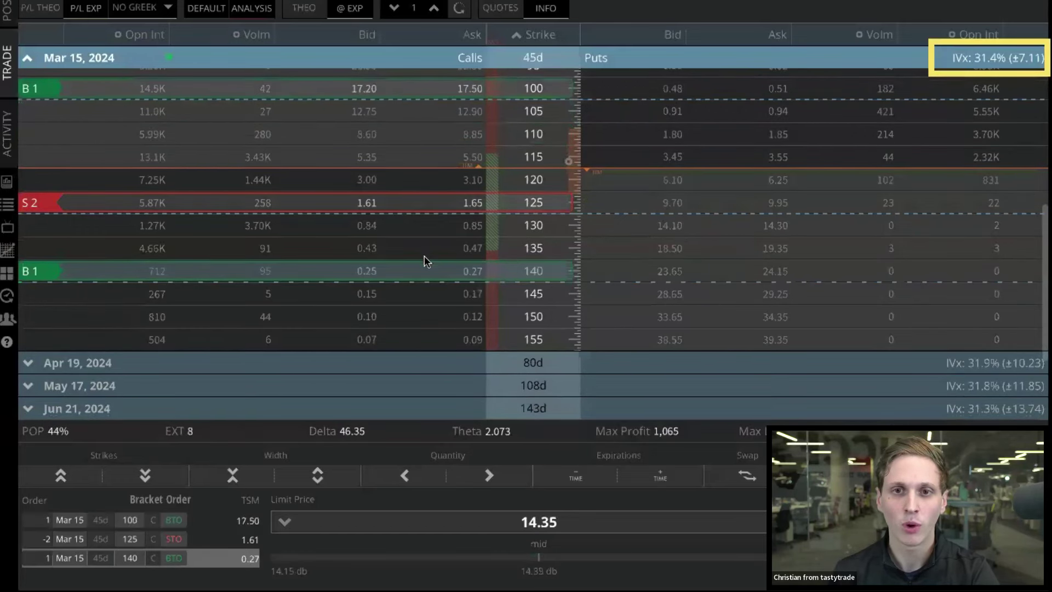
left_click_drag(424, 256, 419, 319)
left_click_drag(427, 224, 426, 174)
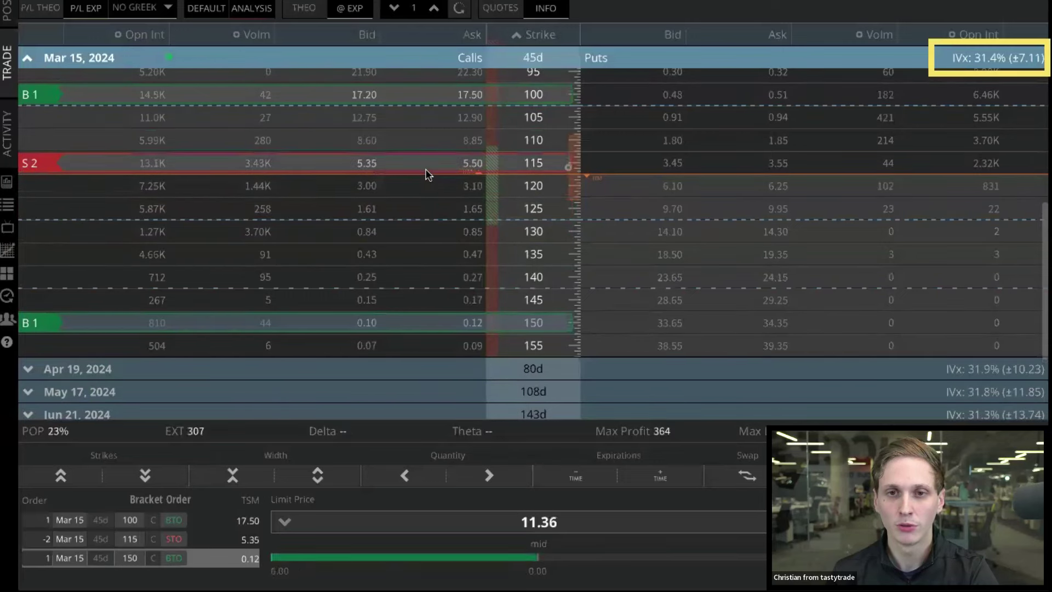
left_click_drag(419, 285, 422, 213)
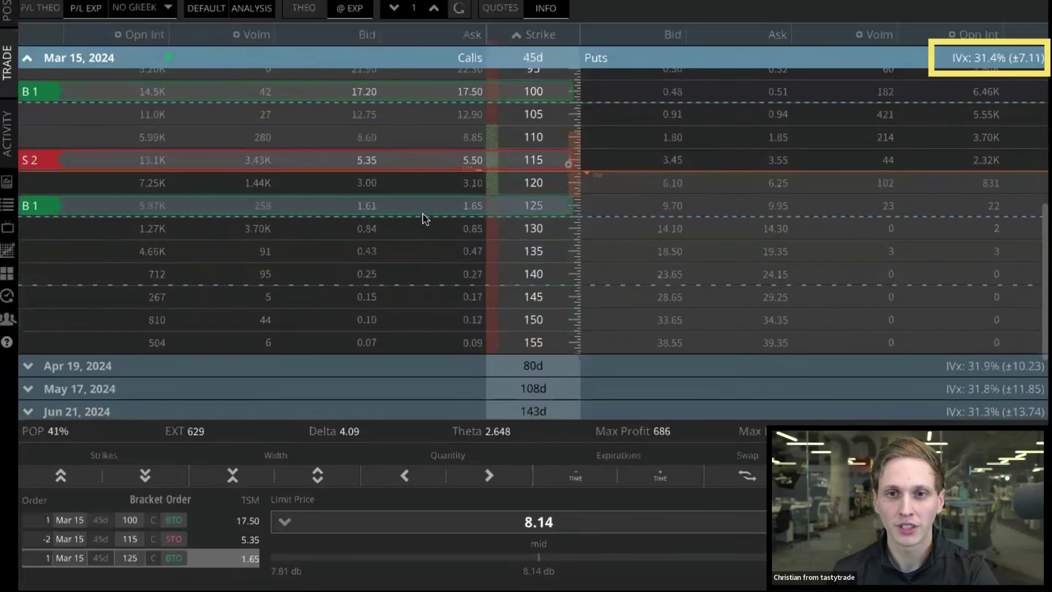
scroll(429, 133, "up", 1)
scroll(429, 93, "up", 2)
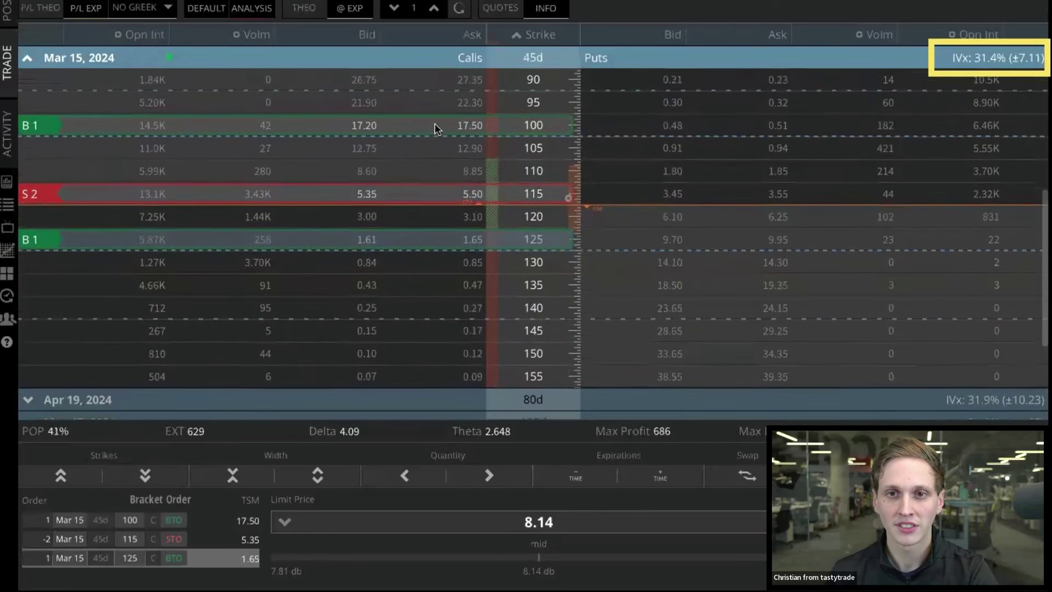
left_click_drag(433, 131, 409, 168)
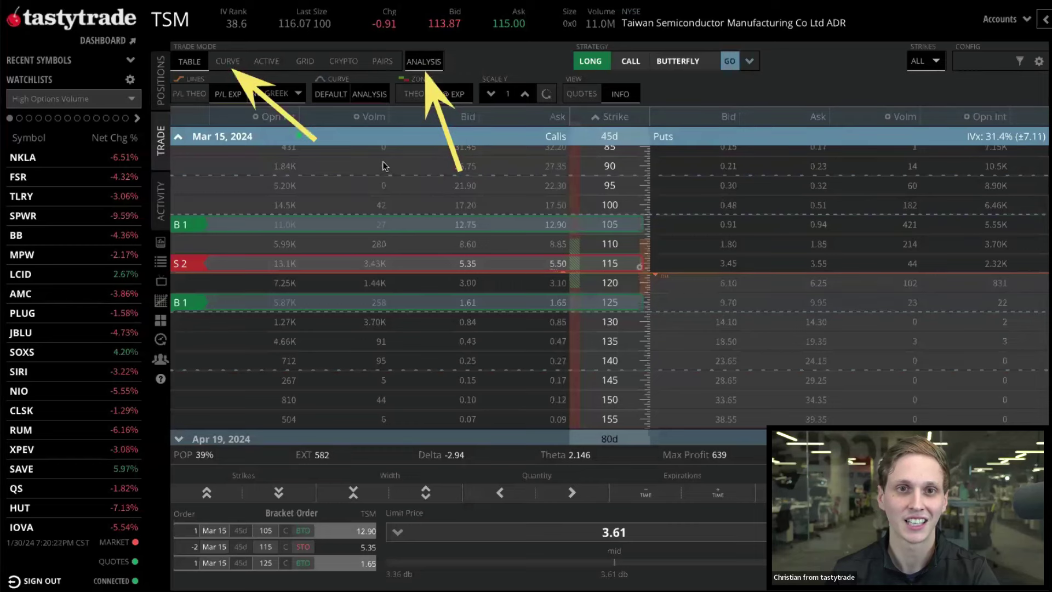
Show the P/L curve, pan to lower strikes, and drag the upper long call out past 130
left_click(228, 61)
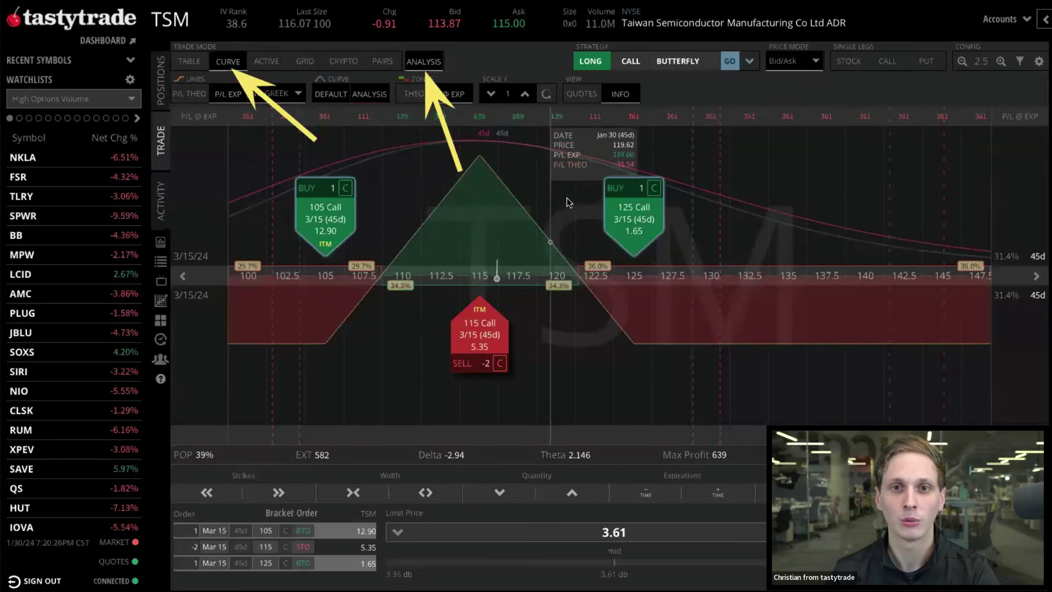
left_click_drag(566, 198, 629, 207)
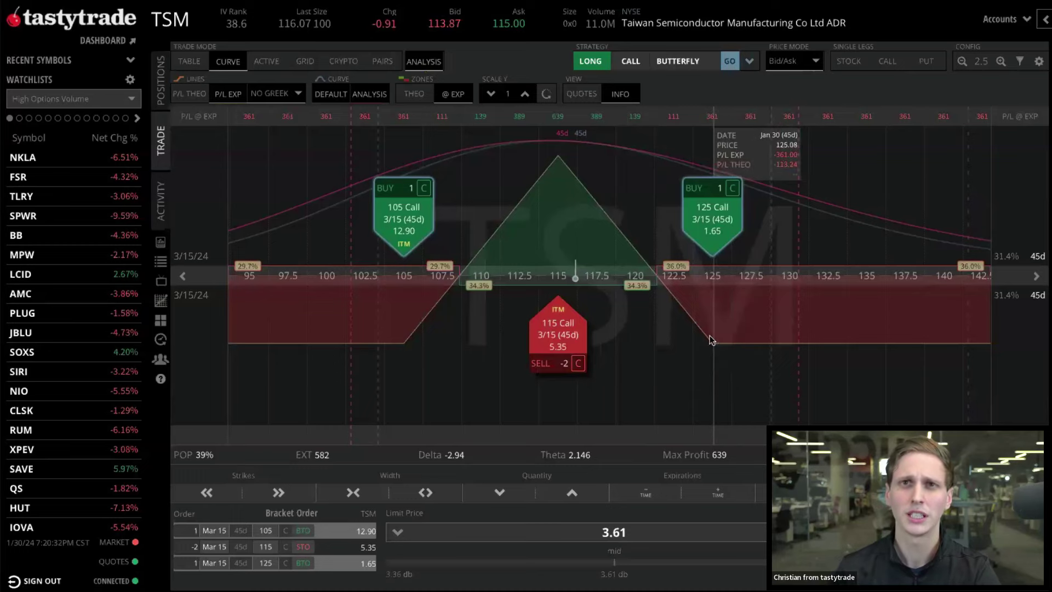
left_click_drag(682, 358, 695, 358)
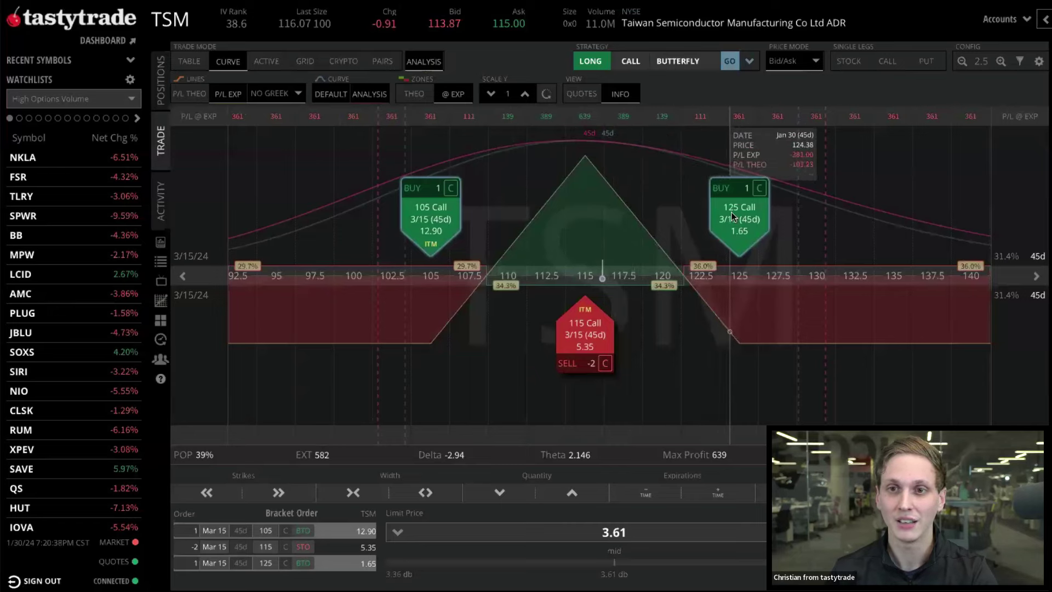
left_click_drag(732, 212, 759, 216)
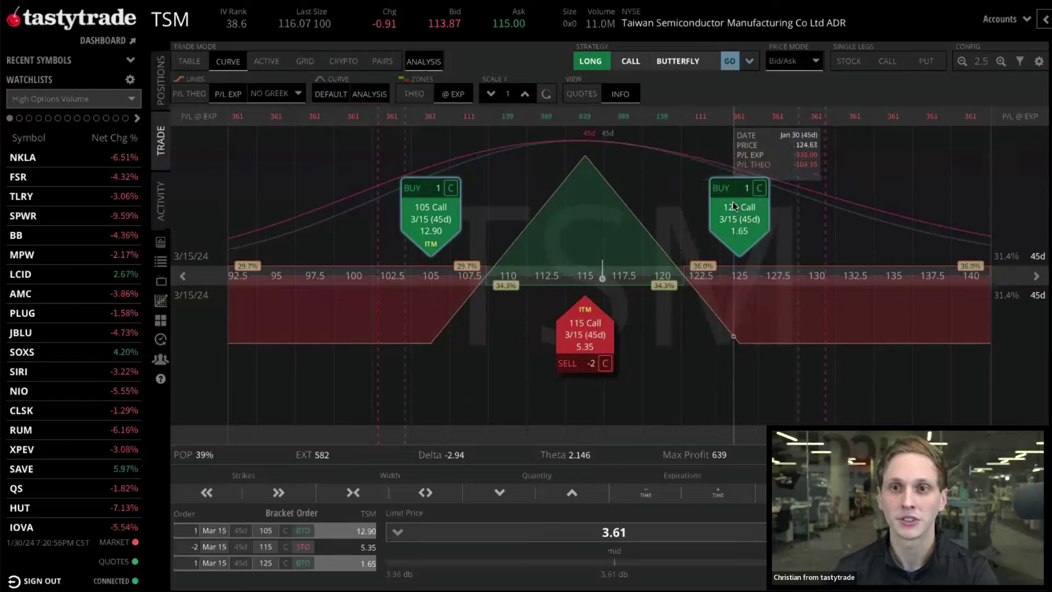
left_click_drag(793, 206, 827, 219)
Drag the long call markers back to 105 and 125, then shift all strikes up one step
left_click_drag(420, 209, 492, 212)
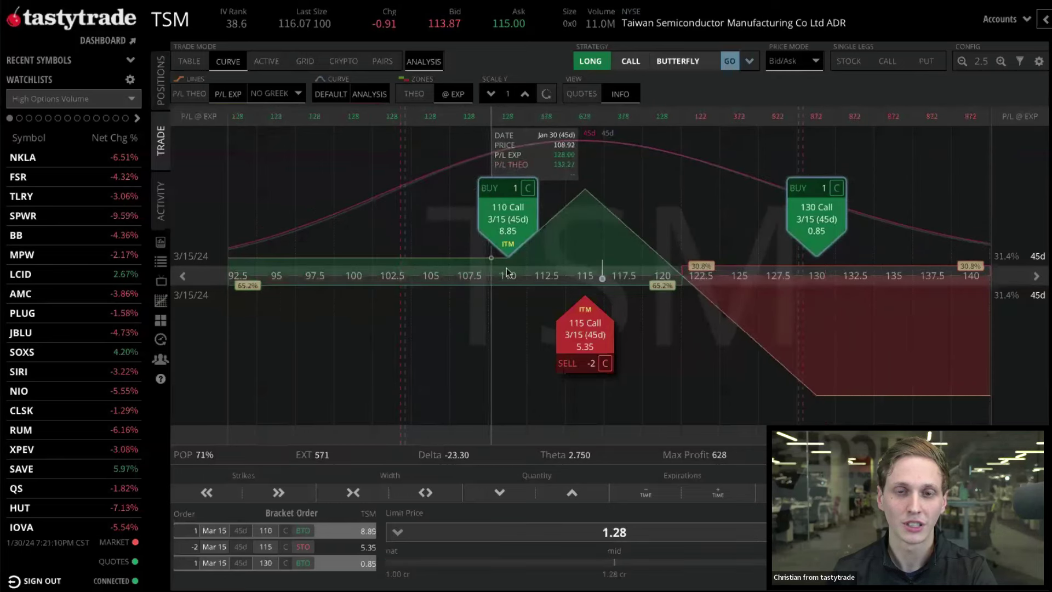
left_click_drag(832, 219, 787, 223)
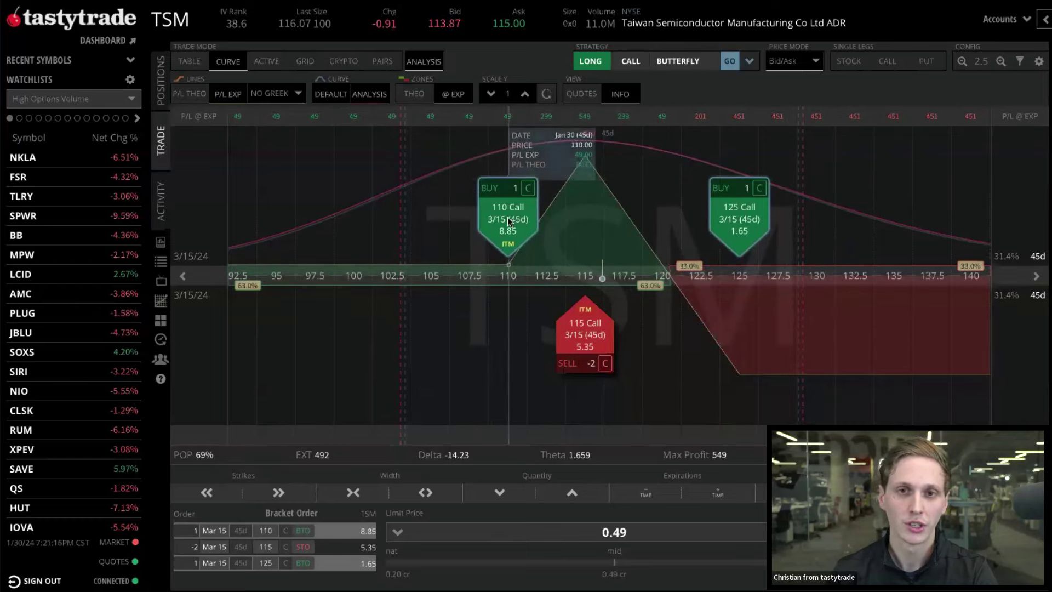
left_click_drag(507, 216, 430, 218)
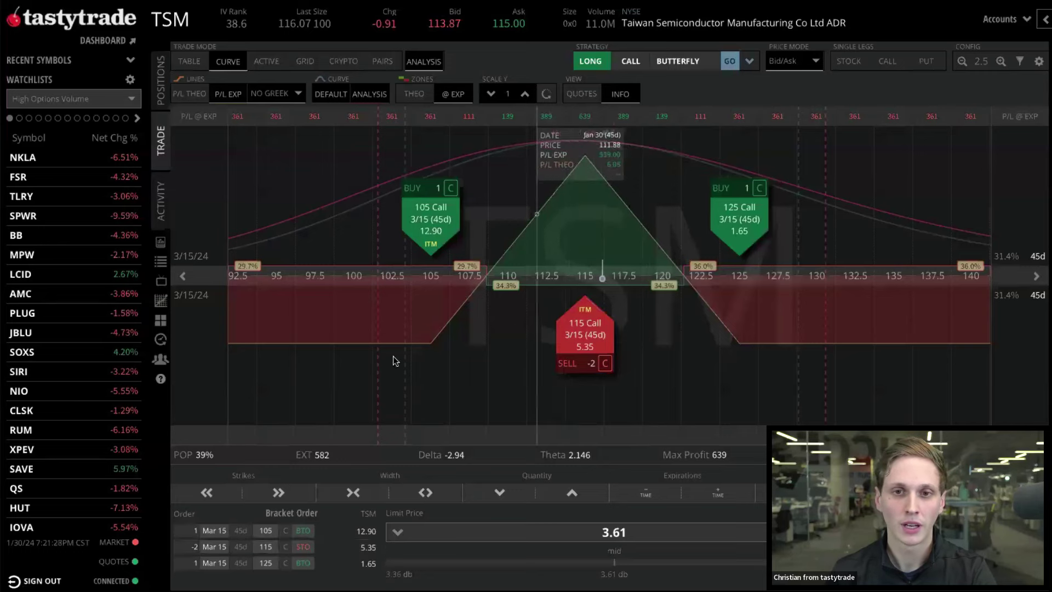
left_click(278, 492)
Shift the butterfly's strikes back down to 105/115/125
left_click(207, 492)
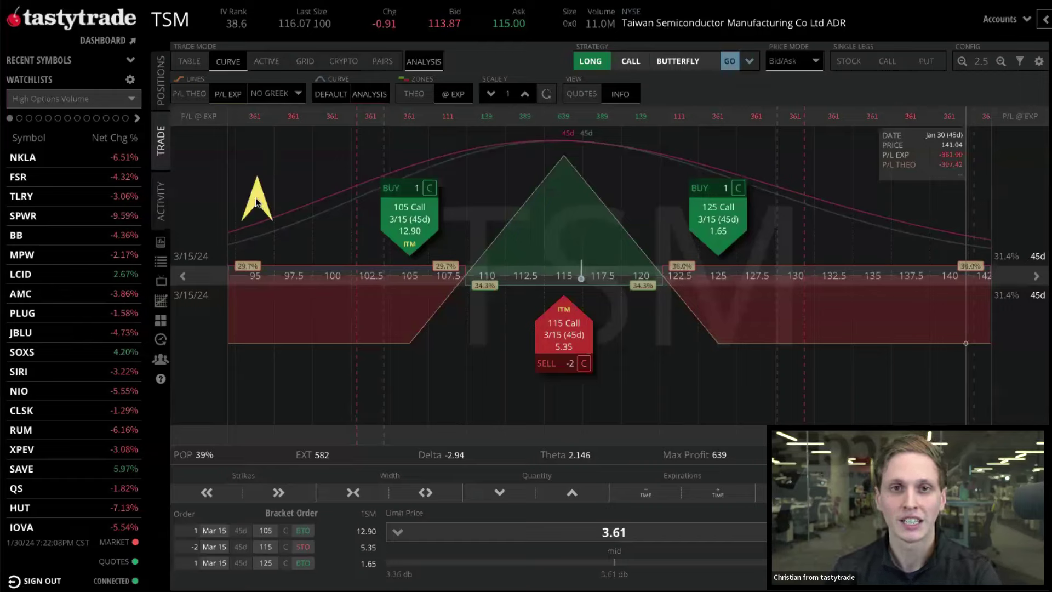
Toggle P/L EXP several times, leaving the expiration profit and loss shading switched on
left_click(231, 95)
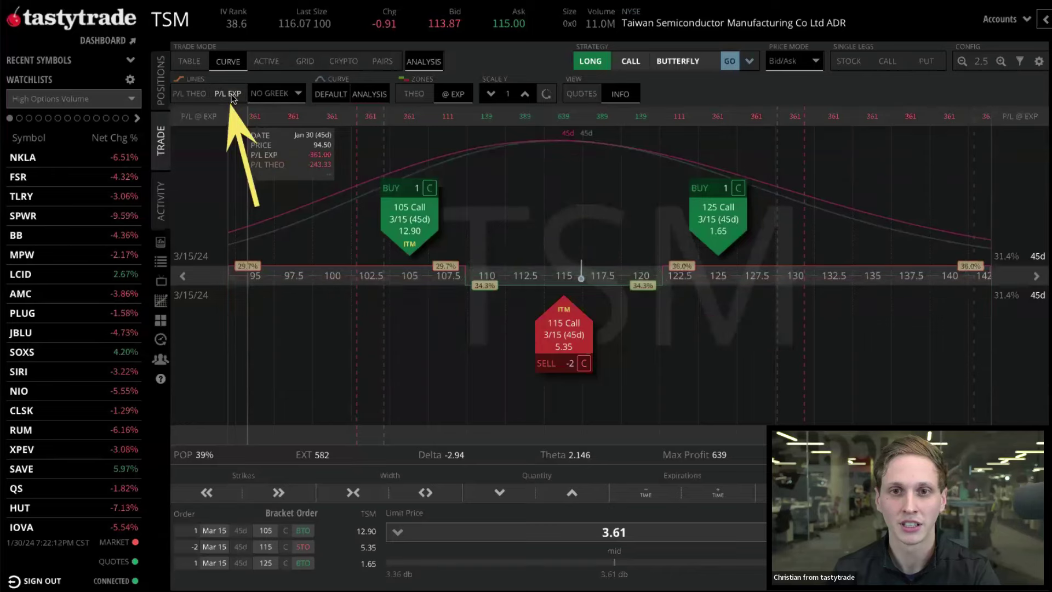
left_click(232, 95)
left_click(231, 95)
left_click(231, 95)
left_click(231, 96)
left_click(232, 96)
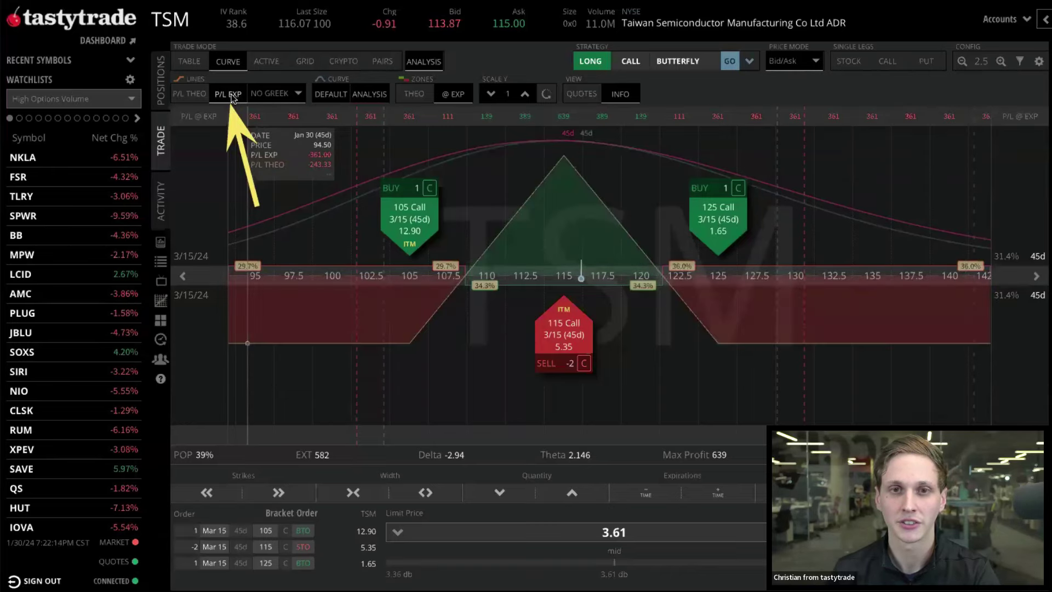
left_click(232, 96)
left_click(233, 97)
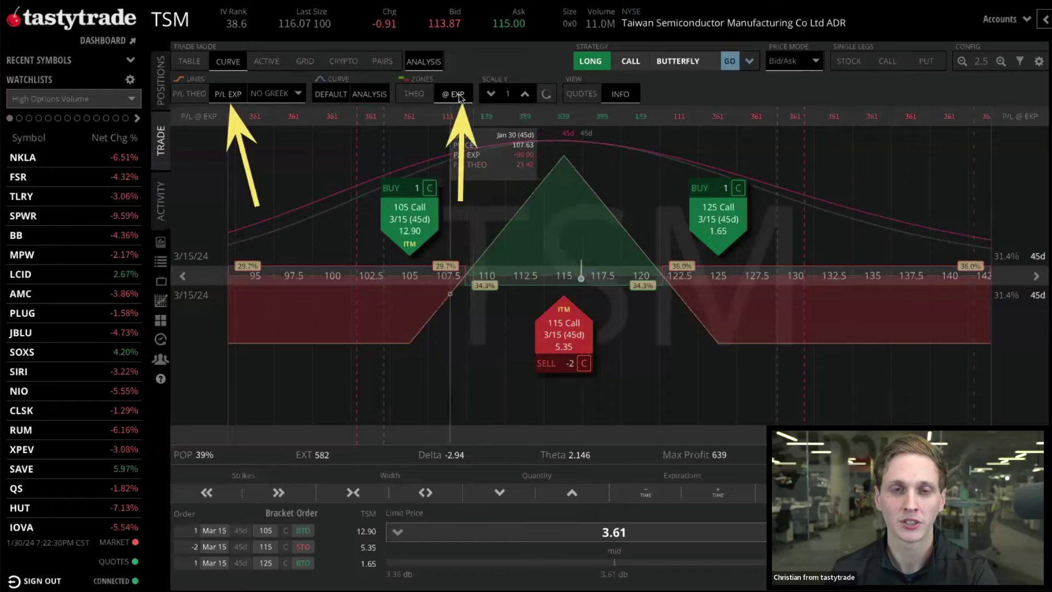
left_click(189, 94)
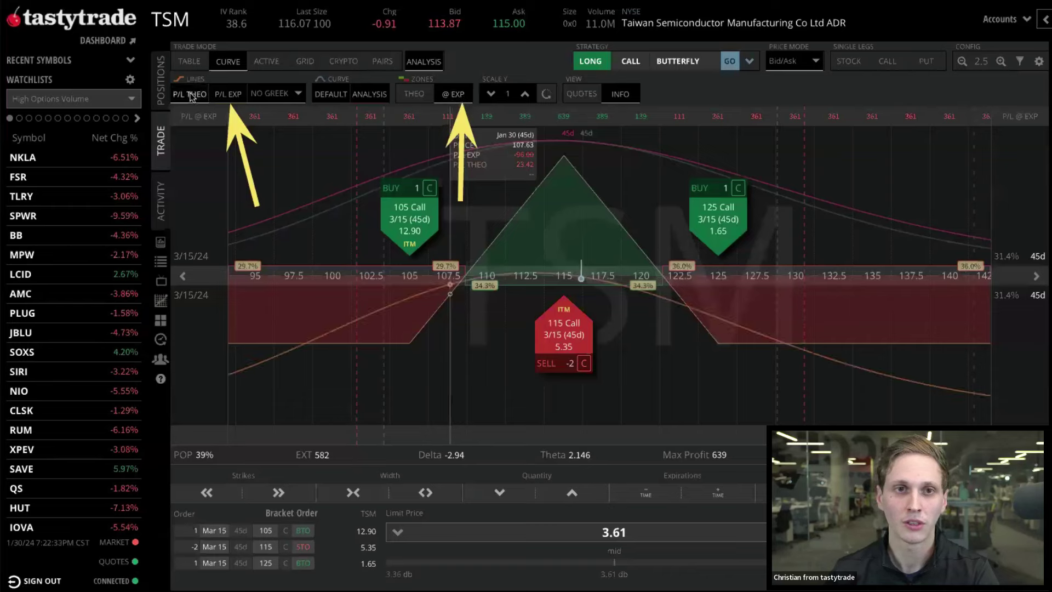
left_click(411, 95)
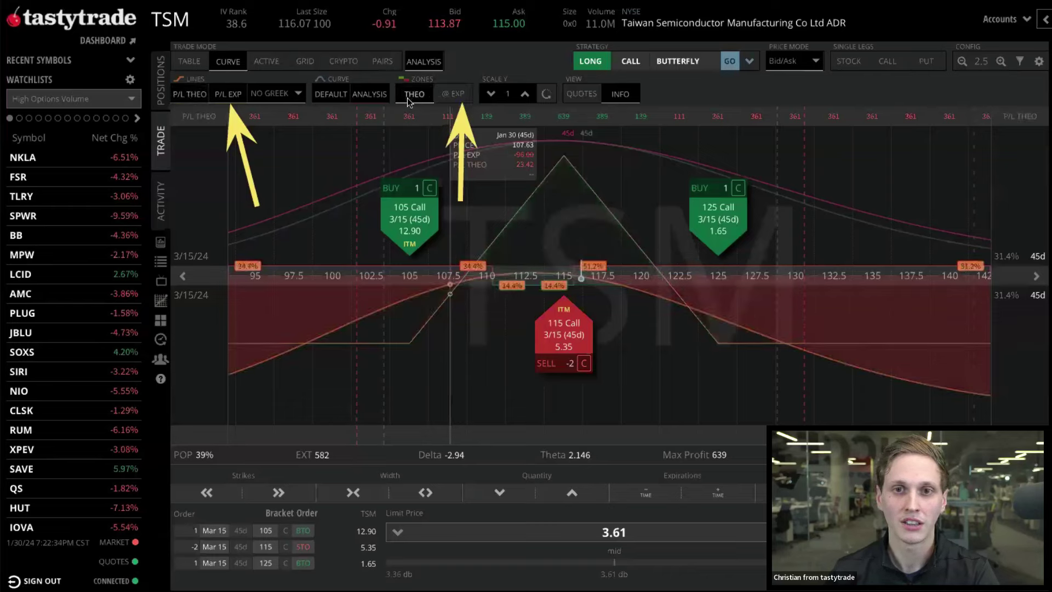
left_click(454, 96)
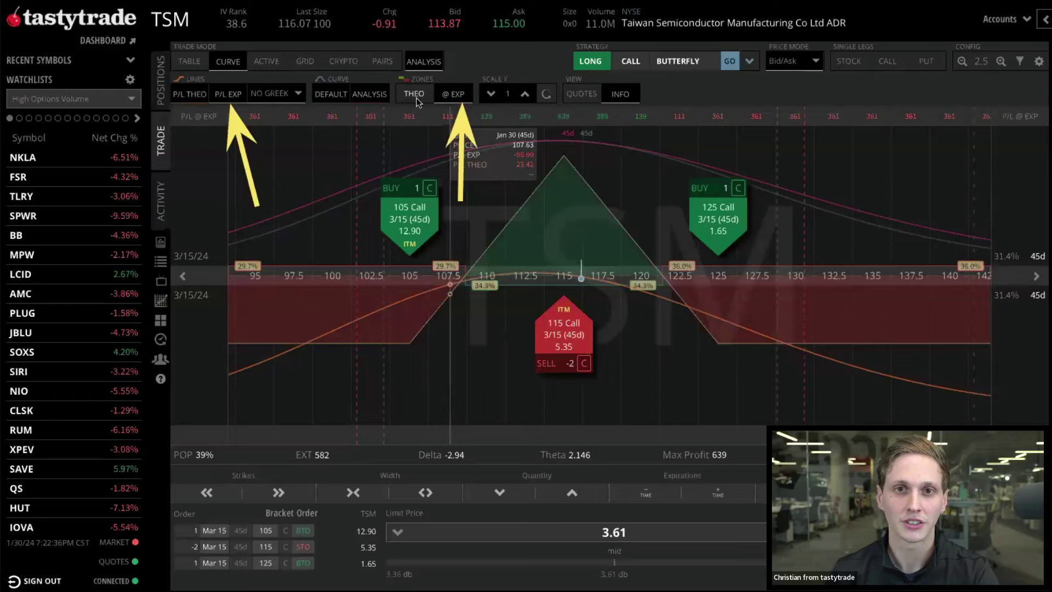
left_click(202, 98)
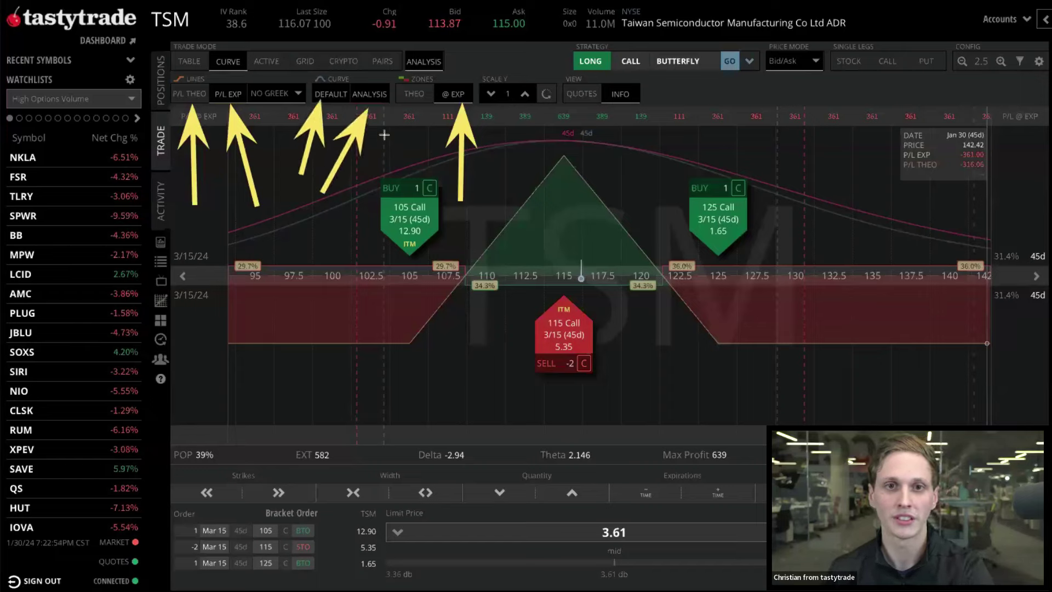
Turn off the ANALYSIS curves so the P/L graph shows only the expiration payoff, peaking at 639 at 115
left_click(372, 96)
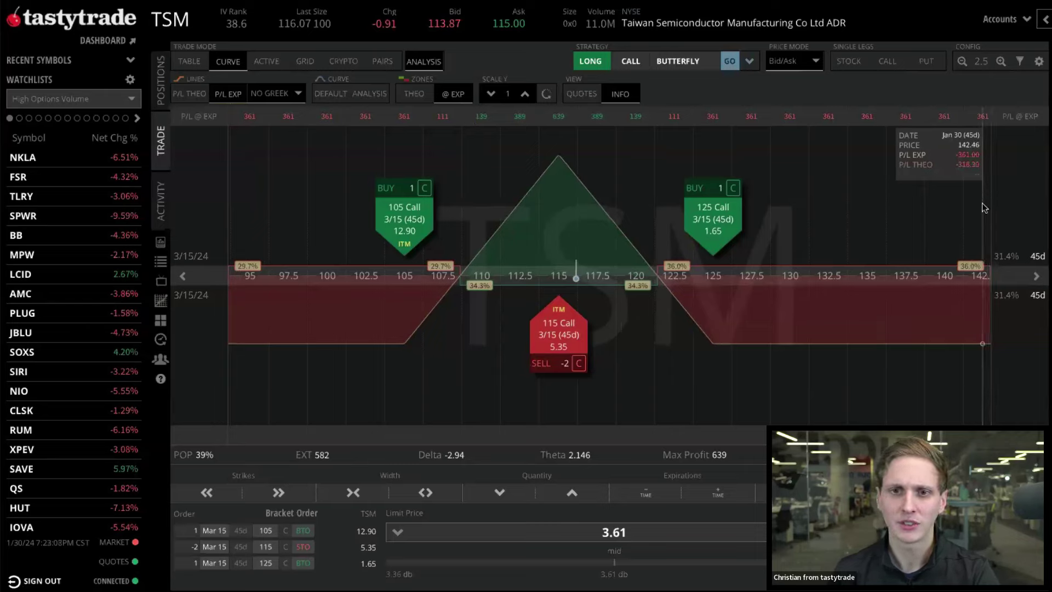
left_click_drag(173, 109, 1005, 129)
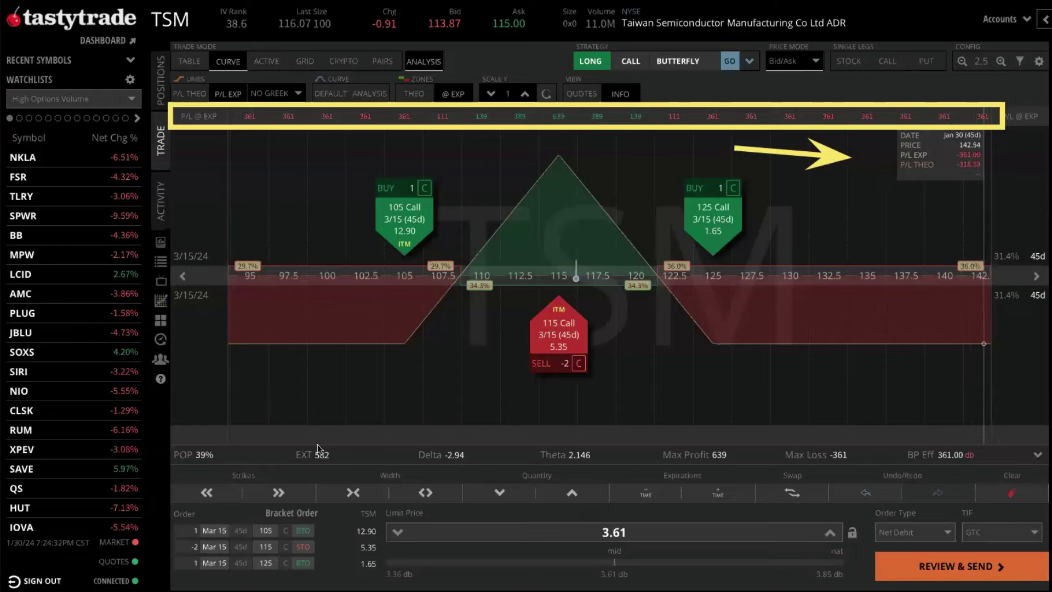
mouse_move(170, 443)
left_mouse_down()
mouse_move(512, 482)
mouse_move(1047, 470)
mouse_move(1049, 482)
mouse_move(1050, 471)
left_mouse_up()
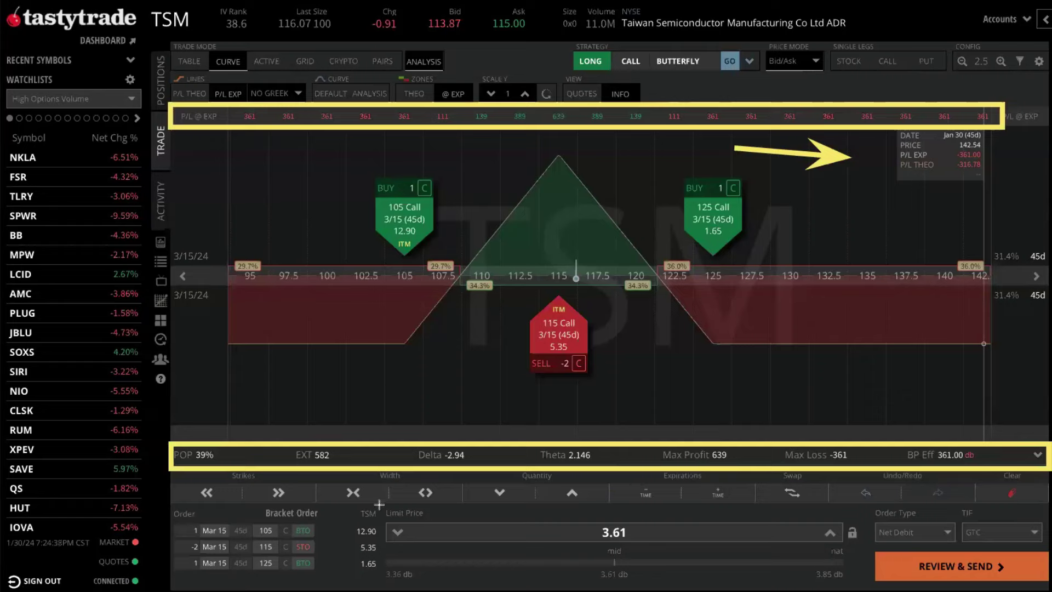
mouse_move(379, 504)
left_mouse_down()
mouse_move(674, 564)
mouse_move(868, 589)
mouse_move(858, 580)
left_mouse_up()
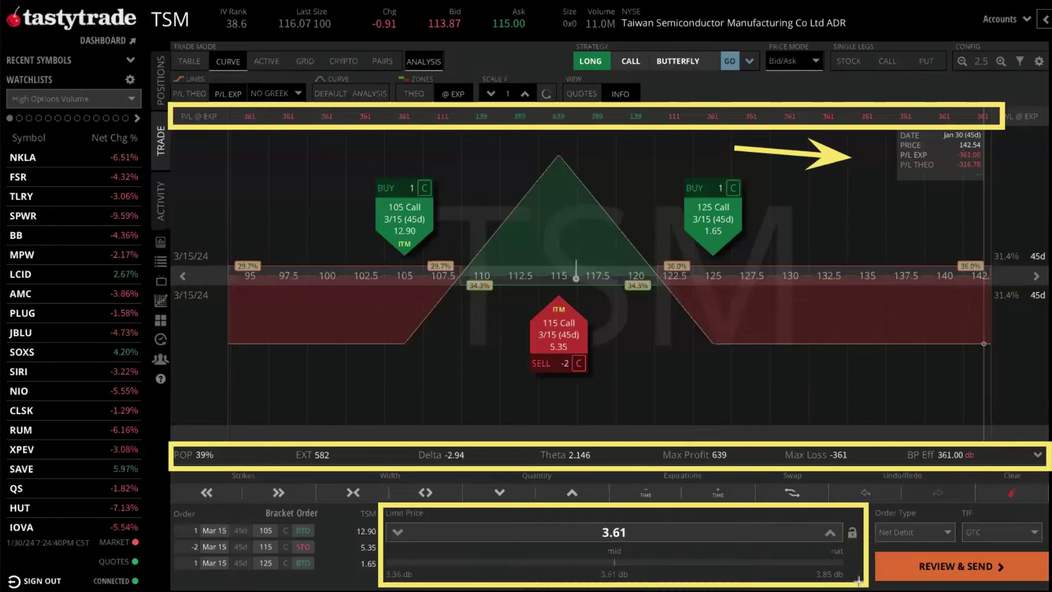
key("ctrl+z")
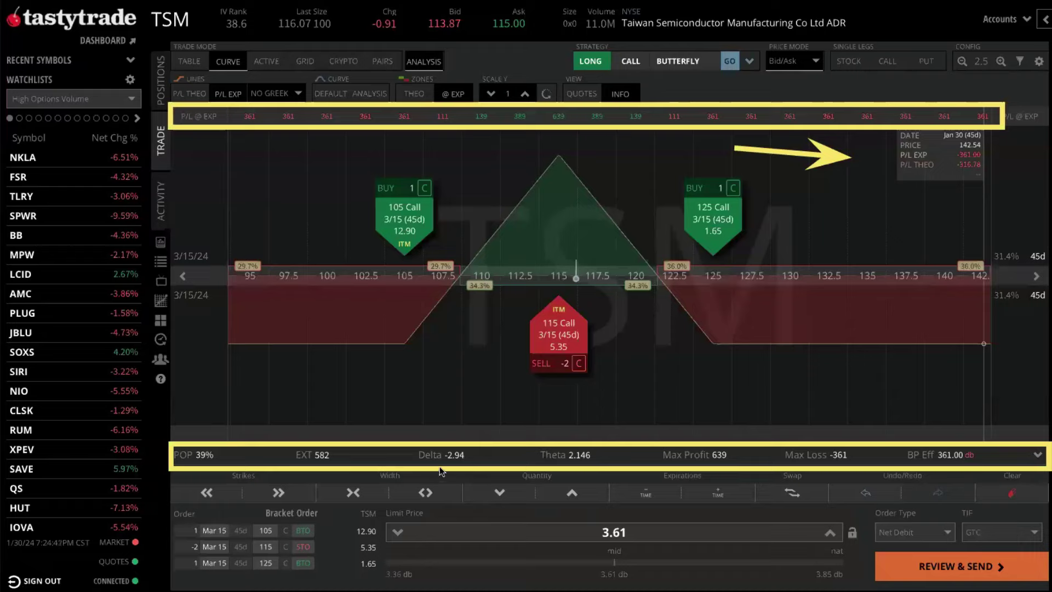
key("Escape")
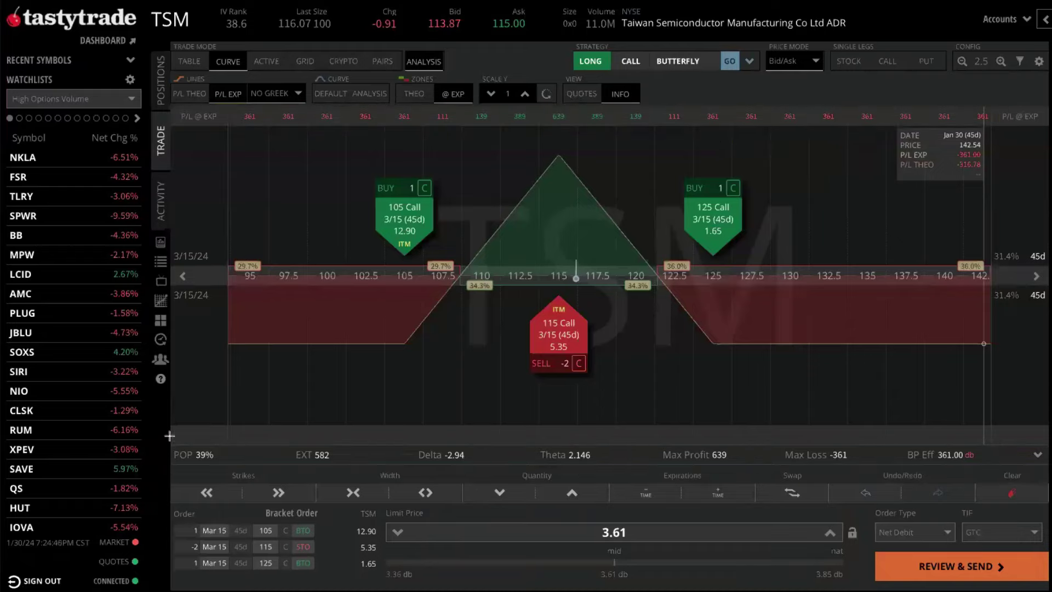
mouse_move(170, 435)
left_mouse_down()
mouse_move(356, 467)
mouse_move(995, 463)
mouse_move(1049, 474)
left_mouse_up()
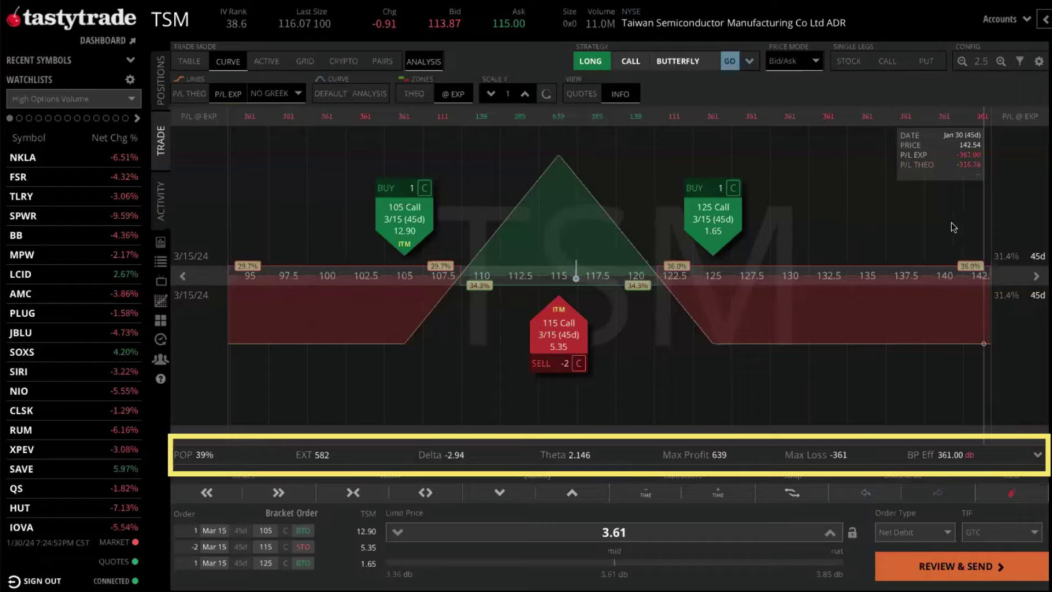
left_click_drag(452, 343, 443, 434)
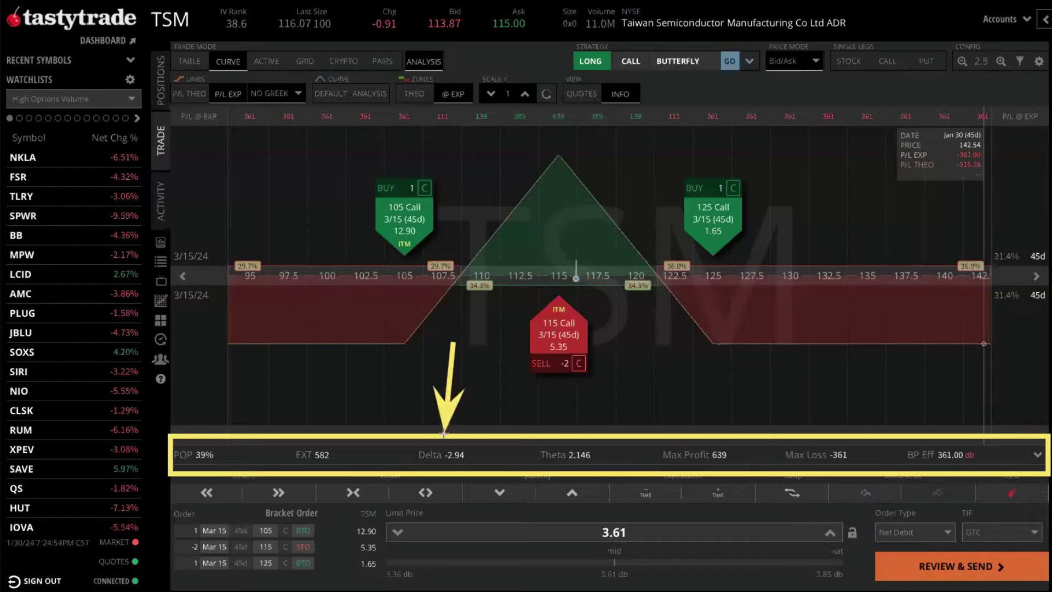